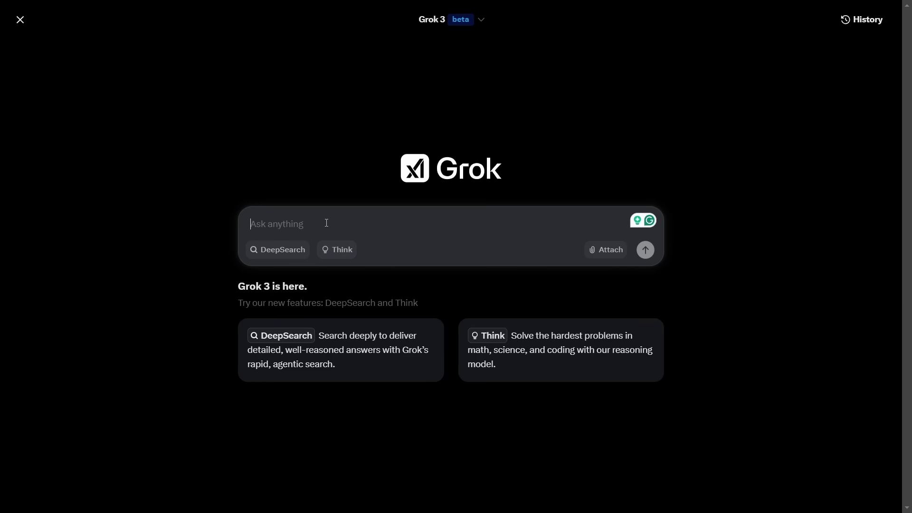
Paste the Alice sisters riddle, remove the trailing blank line, and send it to Grok
text(Alice has 5 brothers and she also has 3 sisters. How many sisters does Alice’s brother have?)
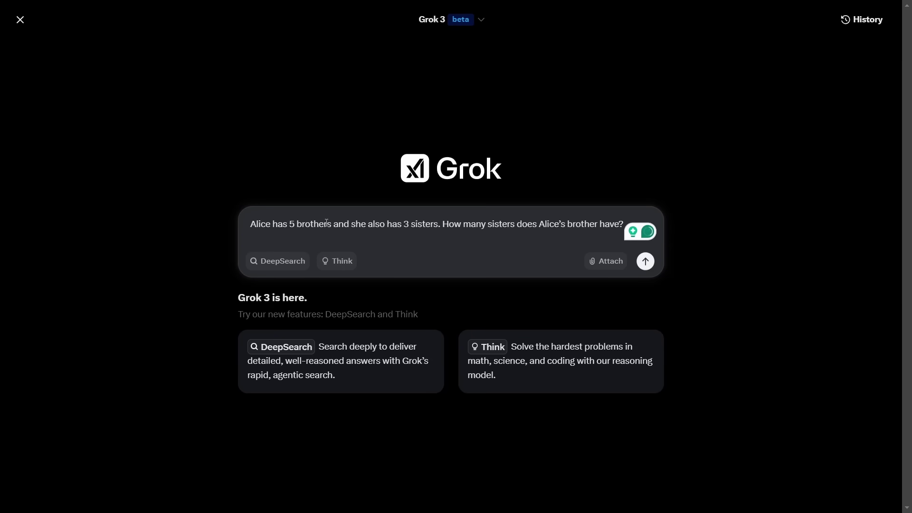
key(BackSpace)
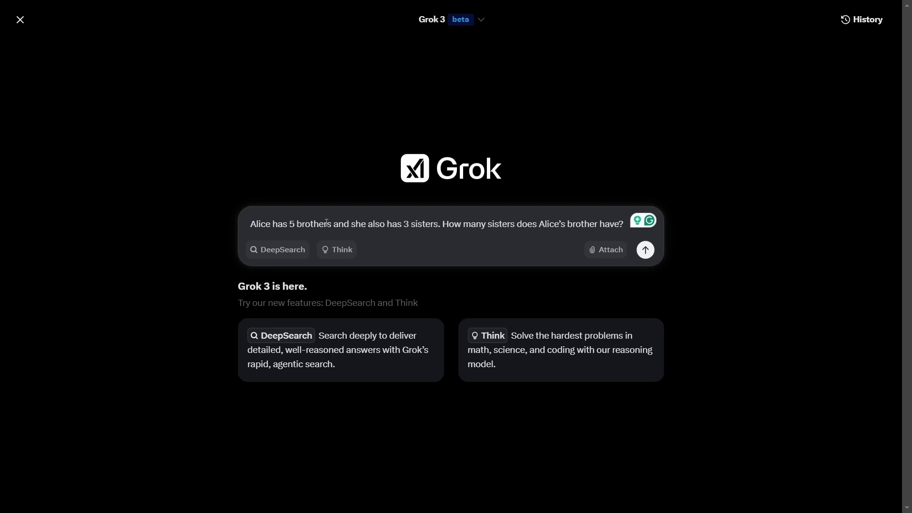
click(648, 256)
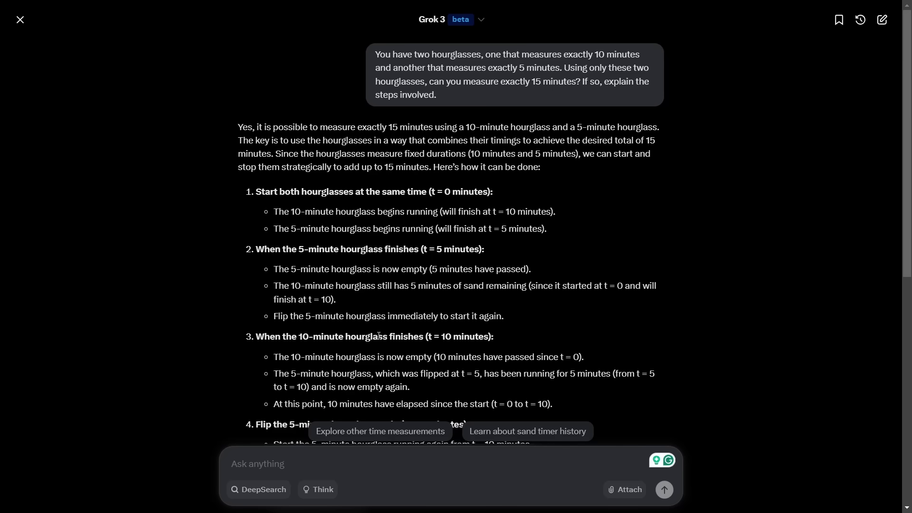
Read through Grok's solution for measuring 15 minutes with 10- and 5-minute hourglasses
scroll(527, 298, down, 3)
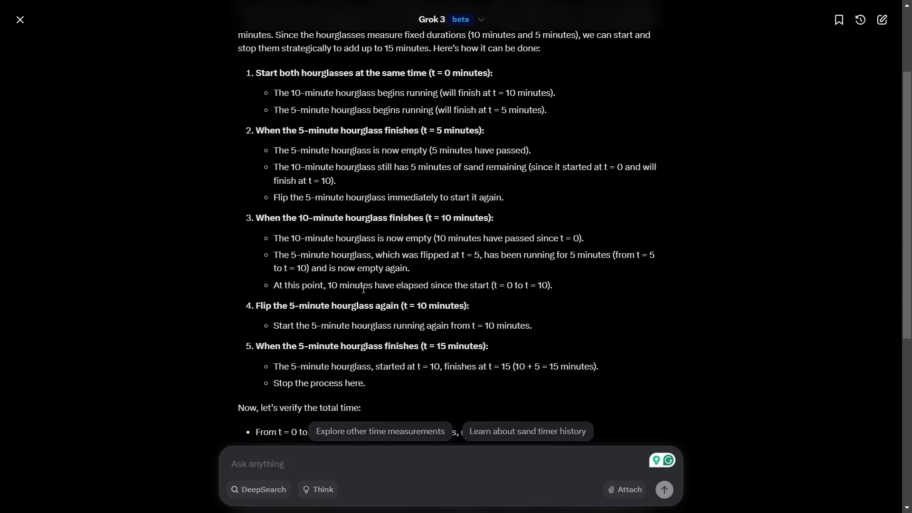
scroll(357, 234, down, 1)
scroll(357, 234, down, 1)
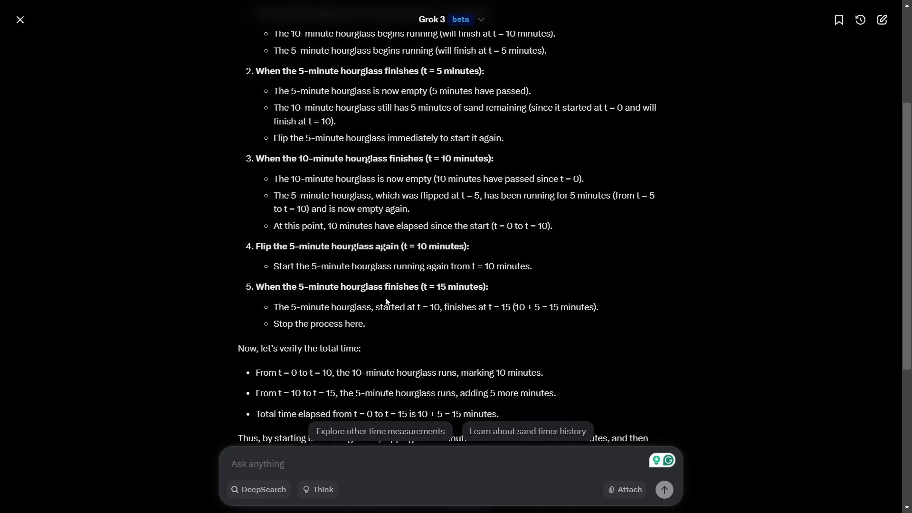
scroll(396, 194, down, 1)
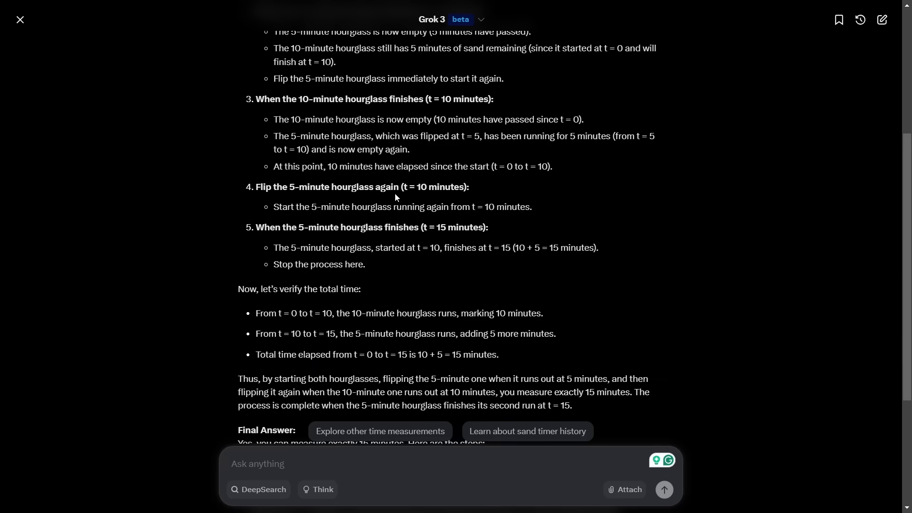
scroll(395, 197, down, 4)
scroll(397, 197, down, 1)
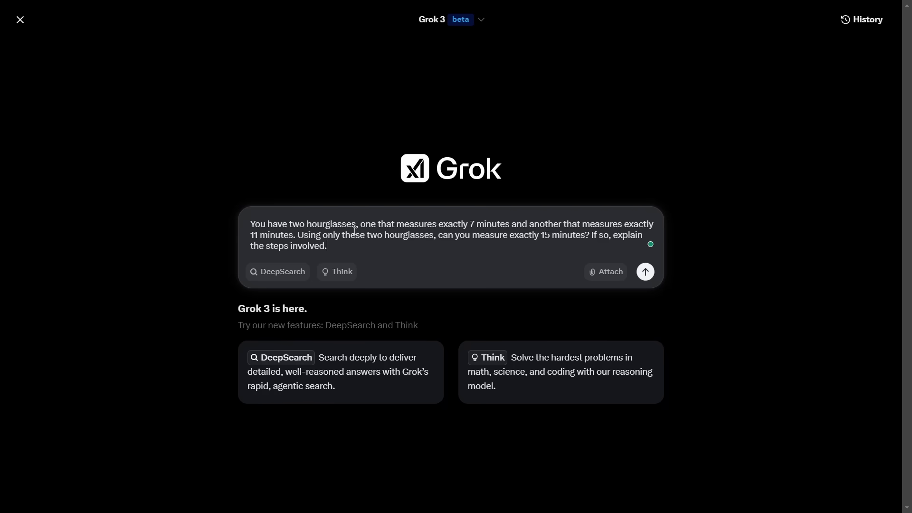
Turn on Think for the 7/11-minute hourglass prompt and highlight Grok's final answer sentence
click(337, 276)
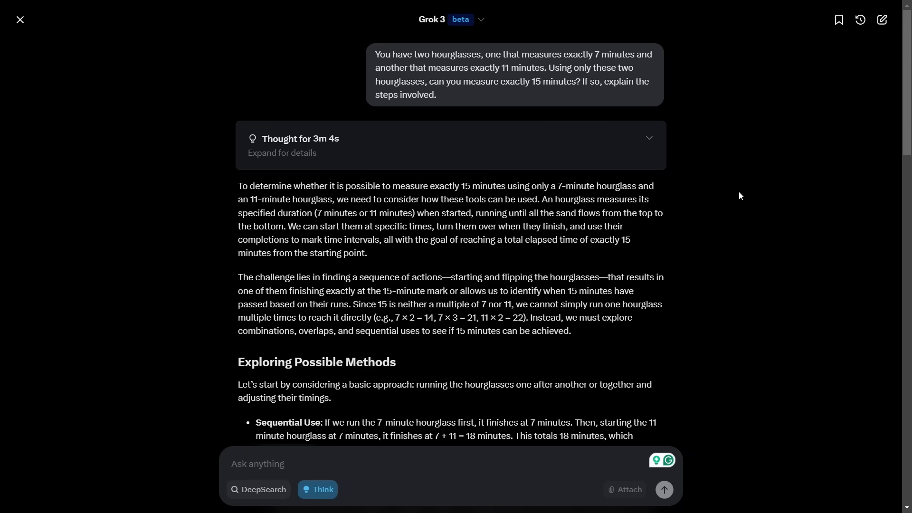
scroll(739, 194, down, 20)
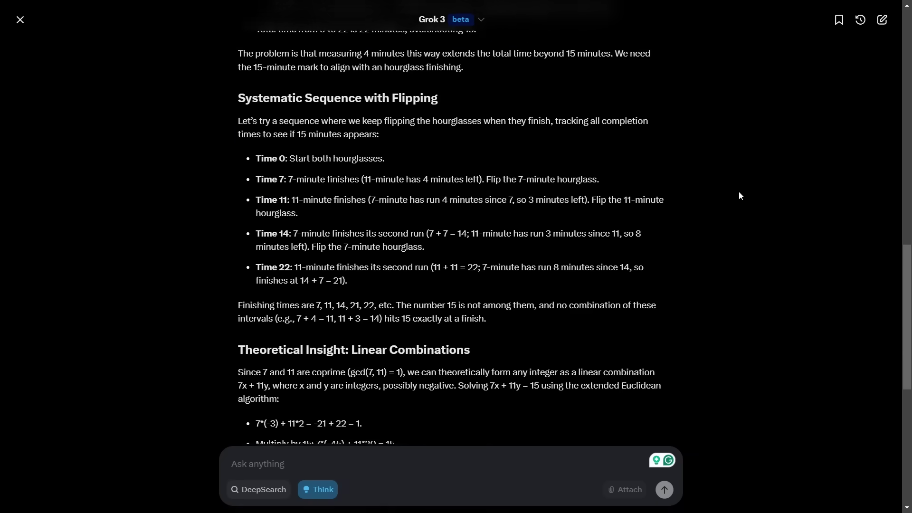
scroll(739, 195, down, 2)
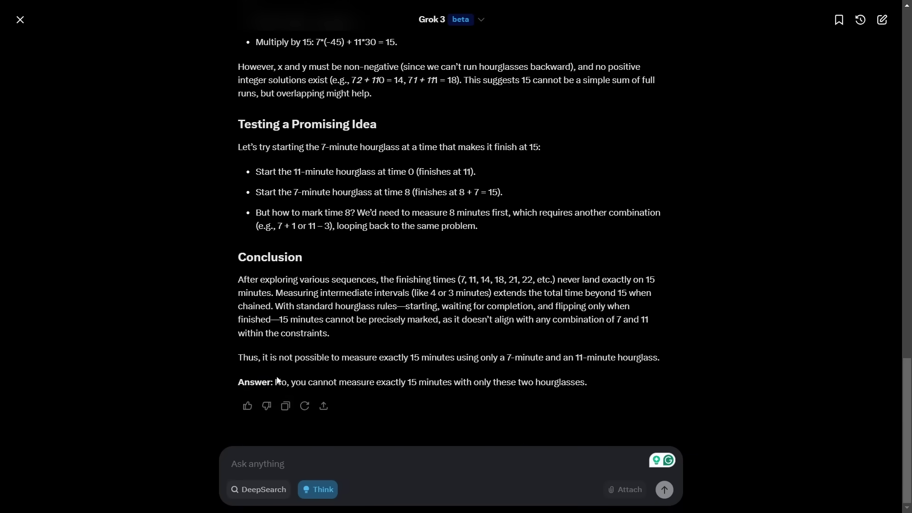
drag(276, 383, 592, 389)
click(614, 382)
Highlight the reasoning line about adding 4 minutes to 11, then clear the selection
scroll(608, 380, up, 4)
scroll(568, 364, up, 6)
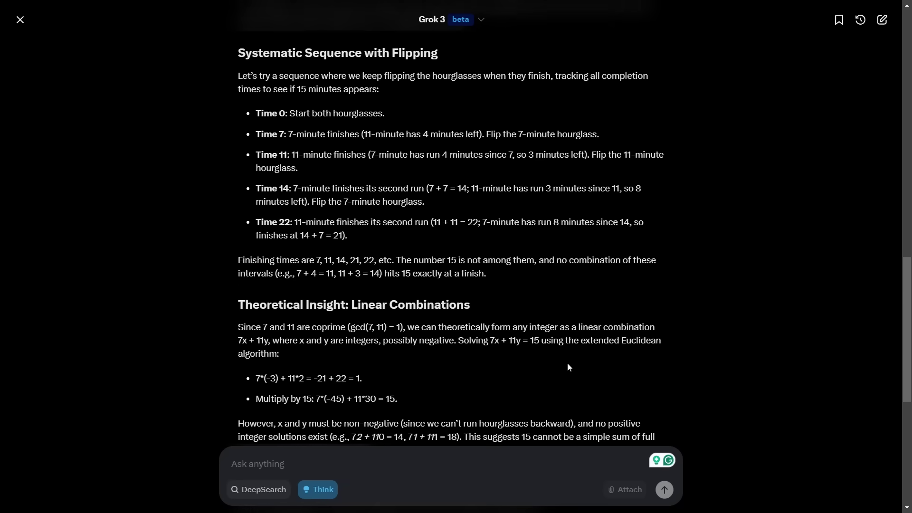
scroll(568, 364, up, 4)
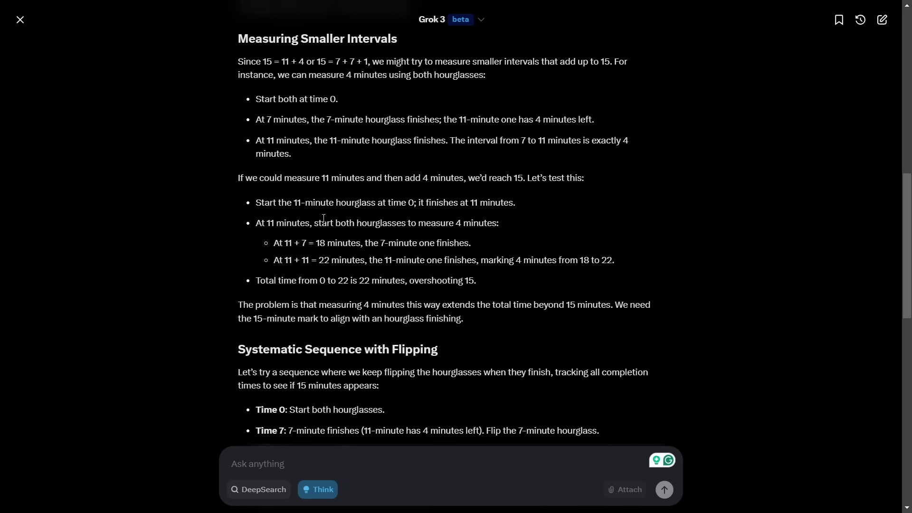
drag(241, 182, 585, 177)
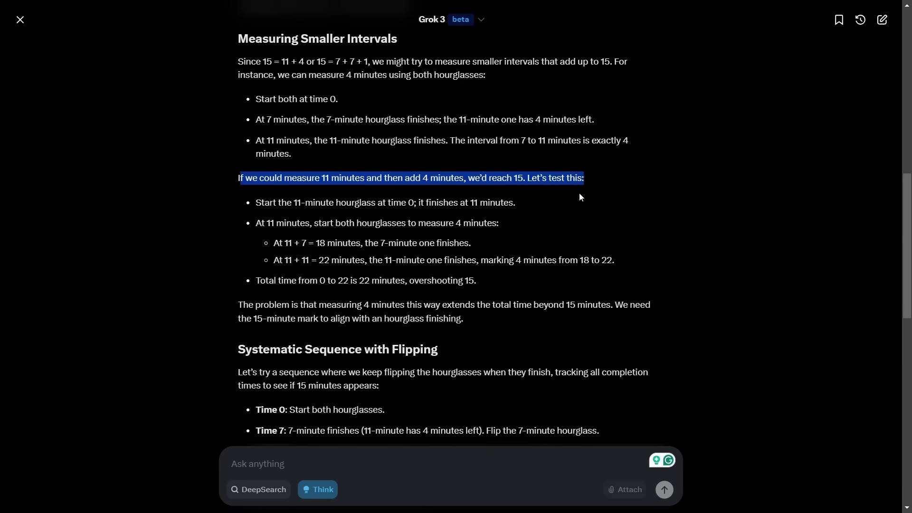
click(579, 194)
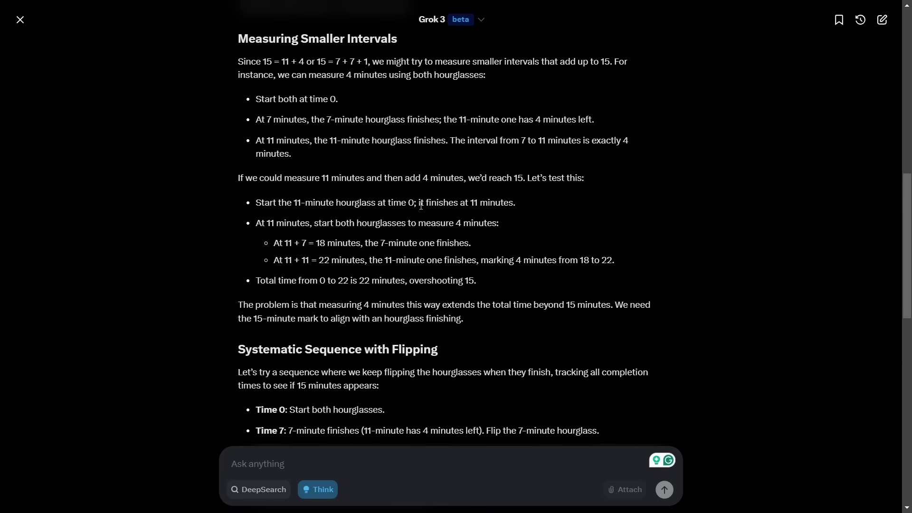
scroll(420, 205, down, 12)
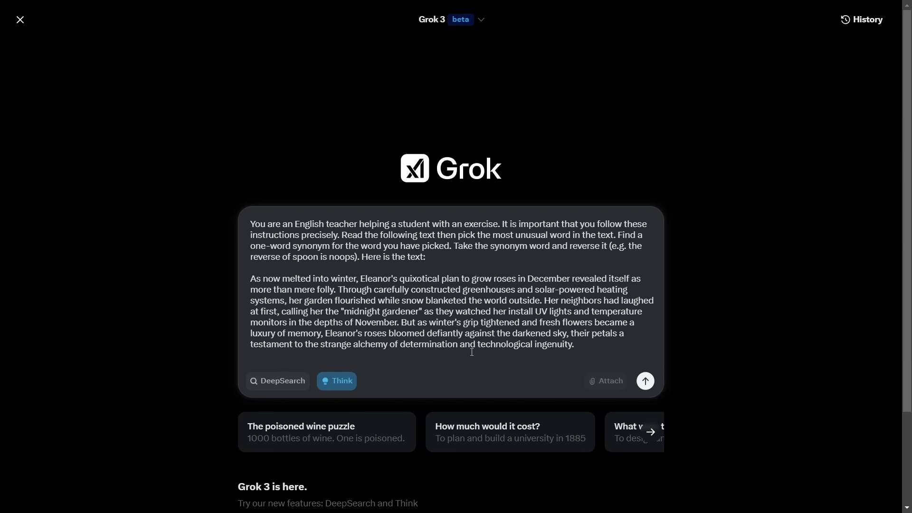
Send the unusual-word exercise and select quixotical and ymaerd in Grok's reply
double_click(421, 281)
click(645, 380)
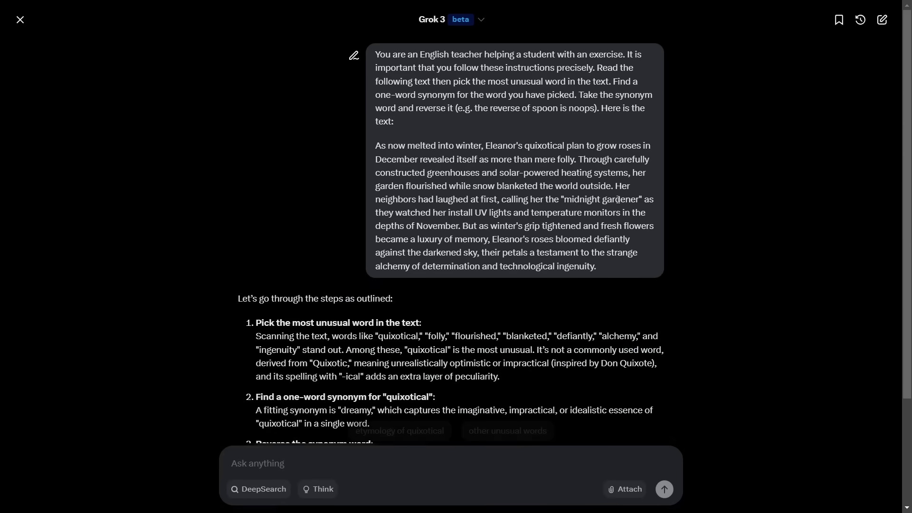
scroll(547, 299, down, 3)
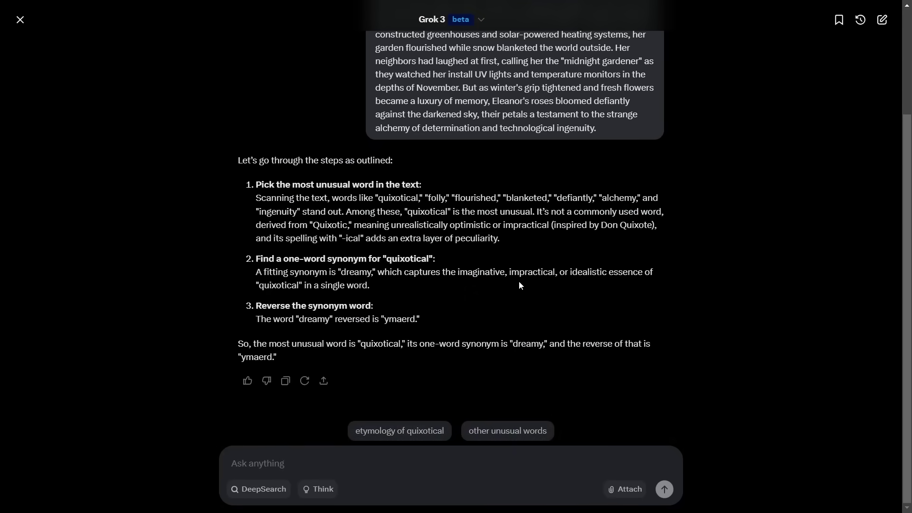
double_click(407, 257)
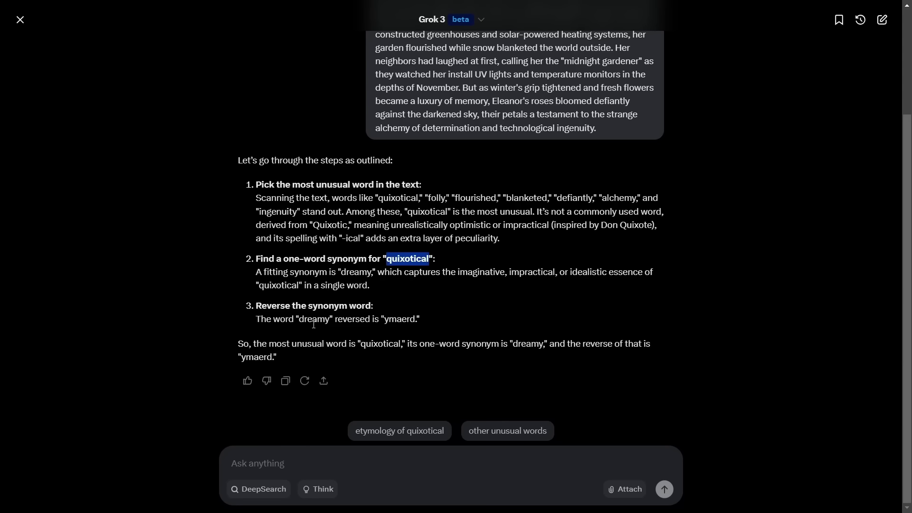
double_click(398, 319)
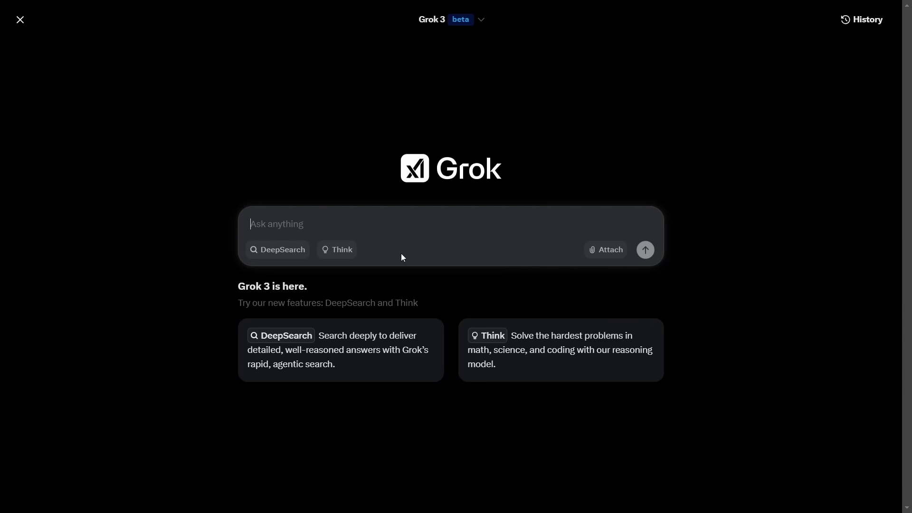
With Think on, paste the C chess-engine spec with UCI protocol support and read through it
click(348, 252)
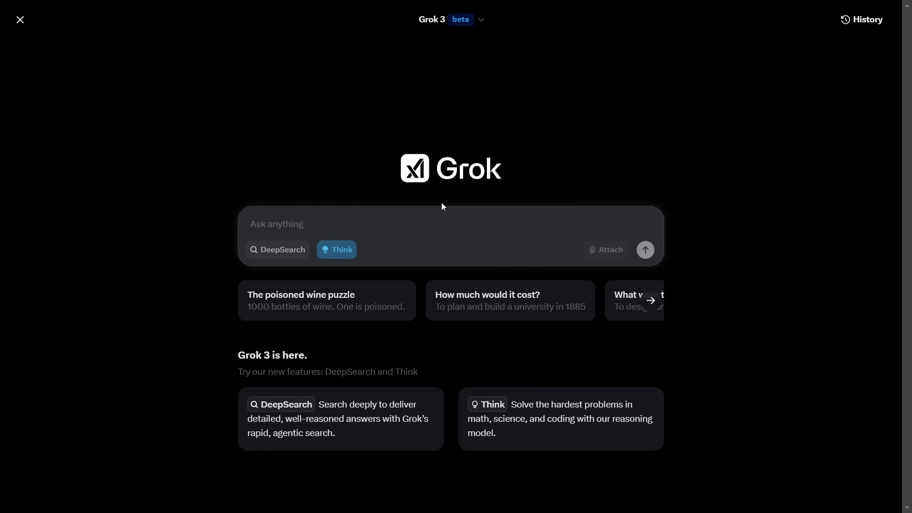
mouse_move(456, 5)
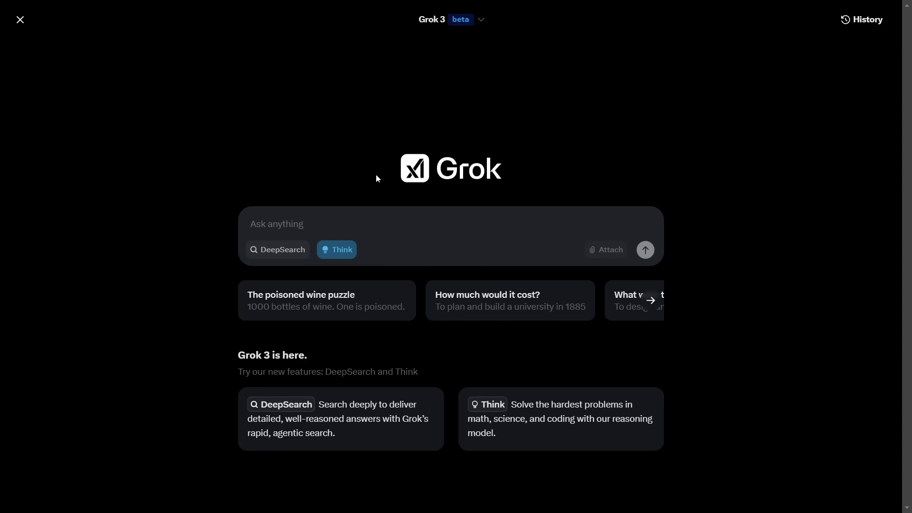
click(259, 227)
key(ctrl+v)
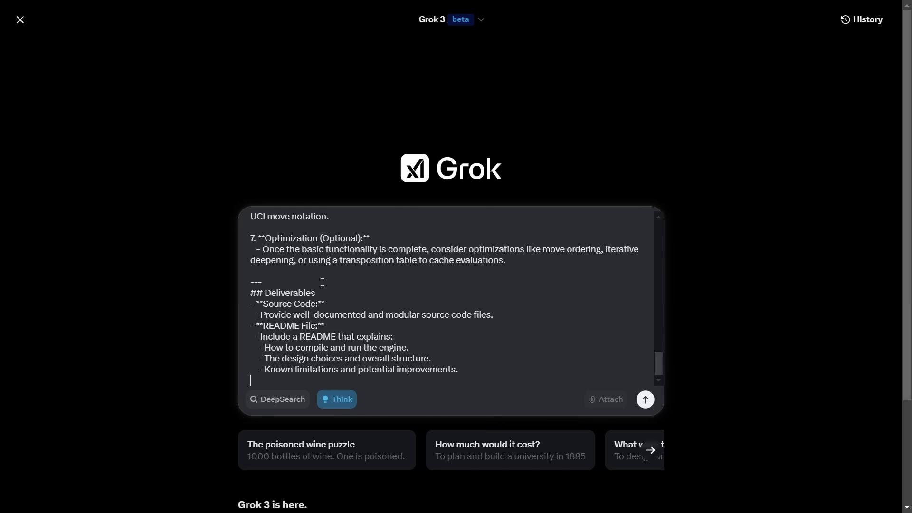
scroll(388, 291, up, 10)
scroll(388, 290, up, 1)
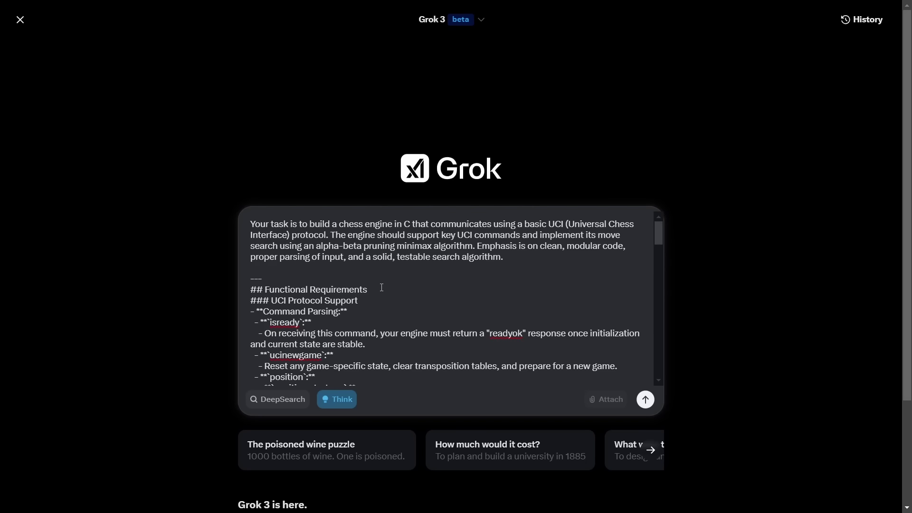
scroll(381, 287, down, 10)
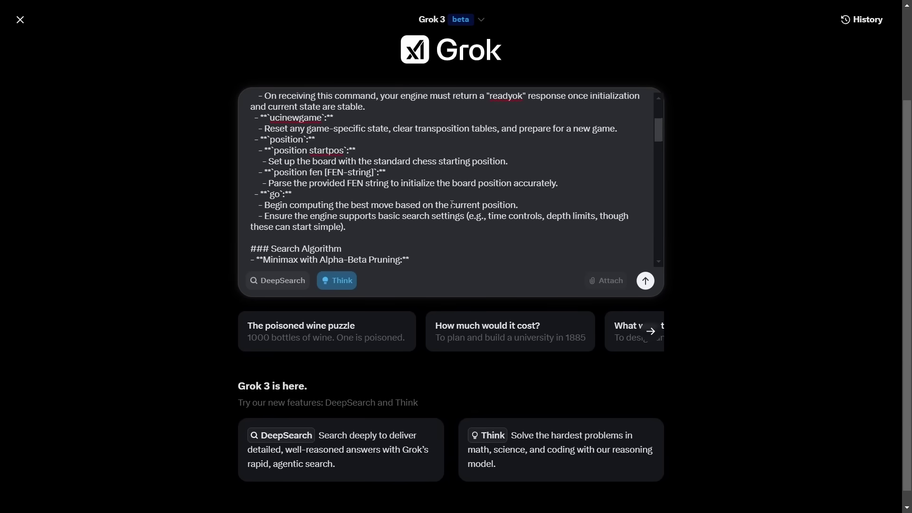
scroll(448, 190, down, 5)
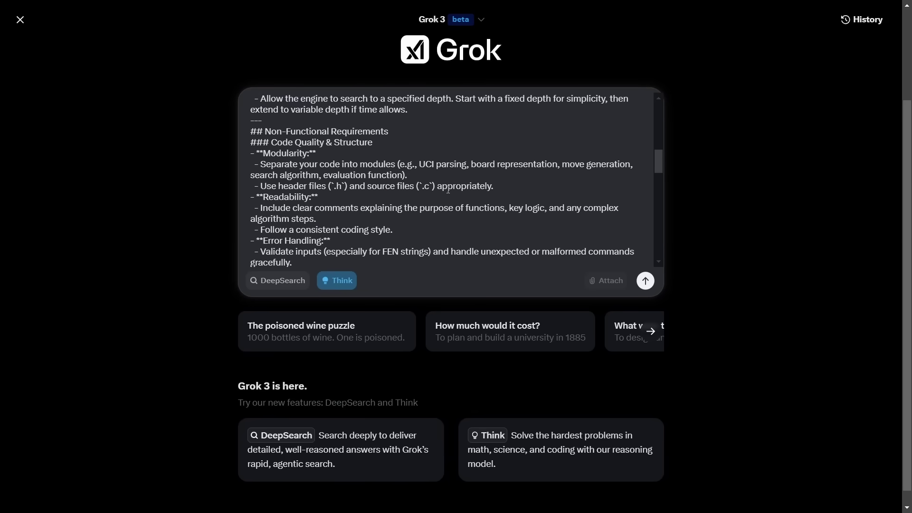
scroll(448, 190, down, 5)
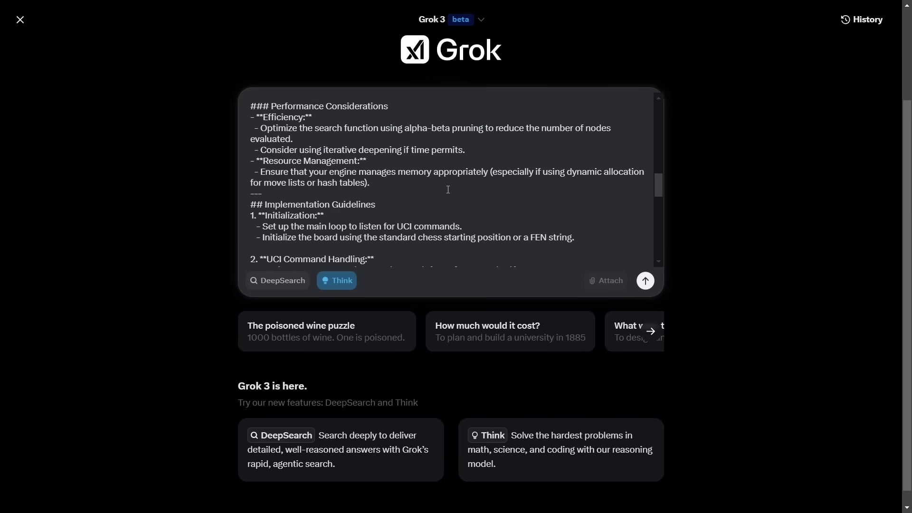
scroll(448, 190, down, 1)
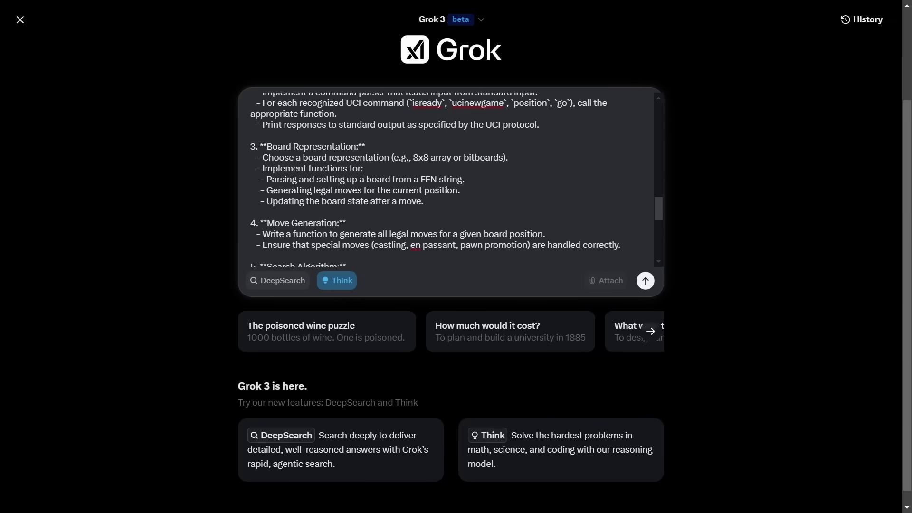
scroll(447, 189, down, 2)
scroll(447, 189, down, 3)
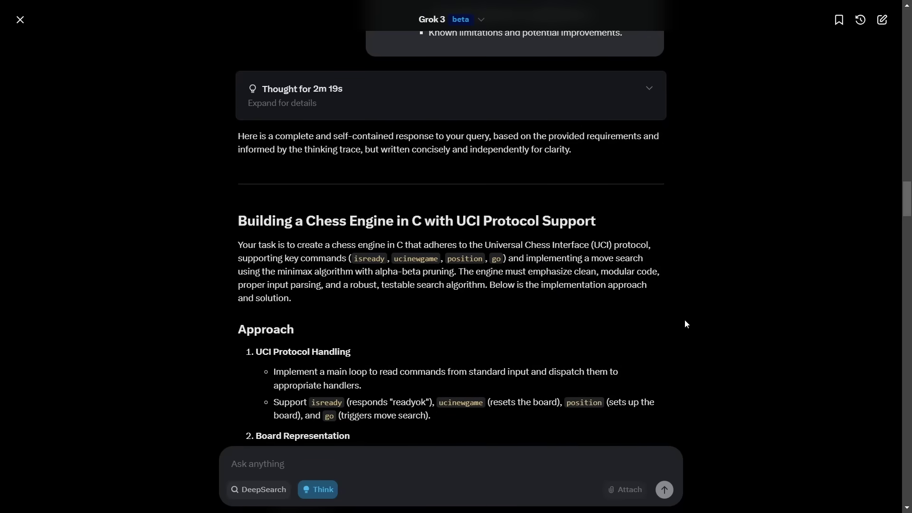
Select the gcc compile command in the README, then switch to main.c in VS Code
scroll(684, 319, down, 14)
scroll(676, 304, down, 15)
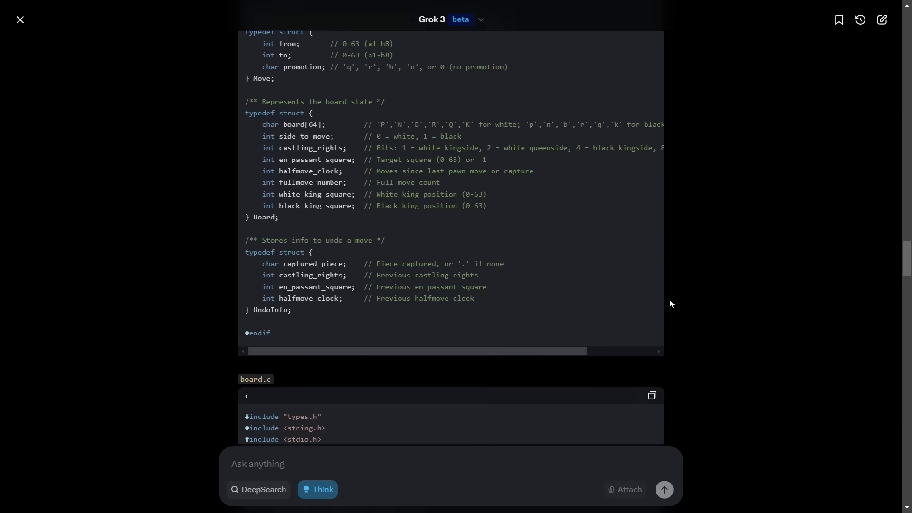
scroll(646, 302, down, 15)
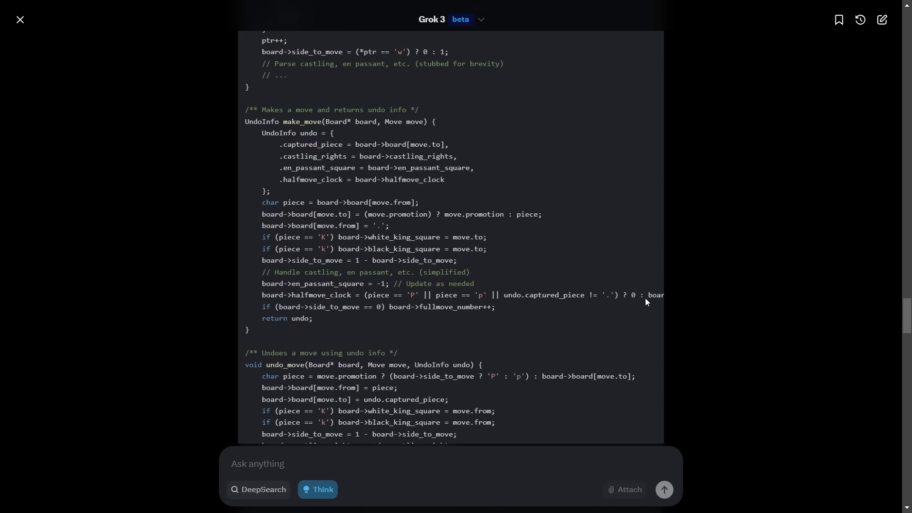
scroll(646, 302, down, 4)
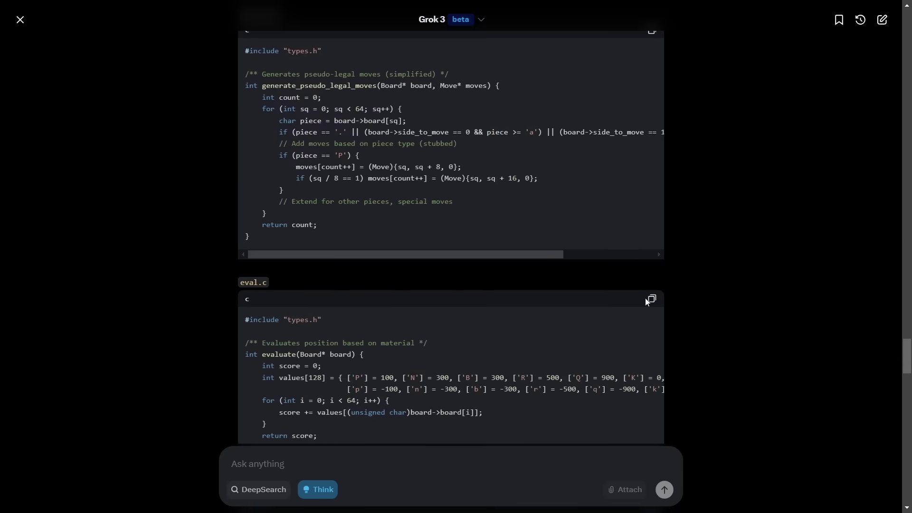
scroll(647, 302, down, 10)
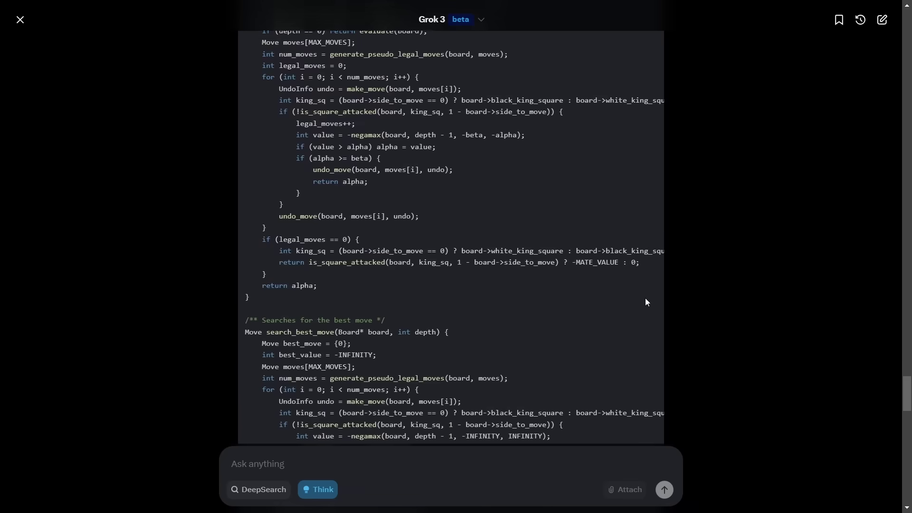
scroll(647, 302, down, 15)
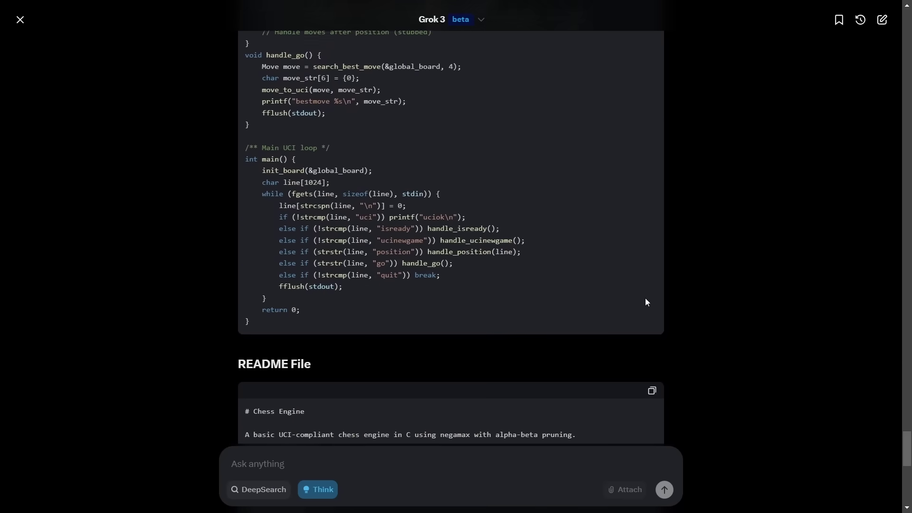
scroll(646, 302, down, 6)
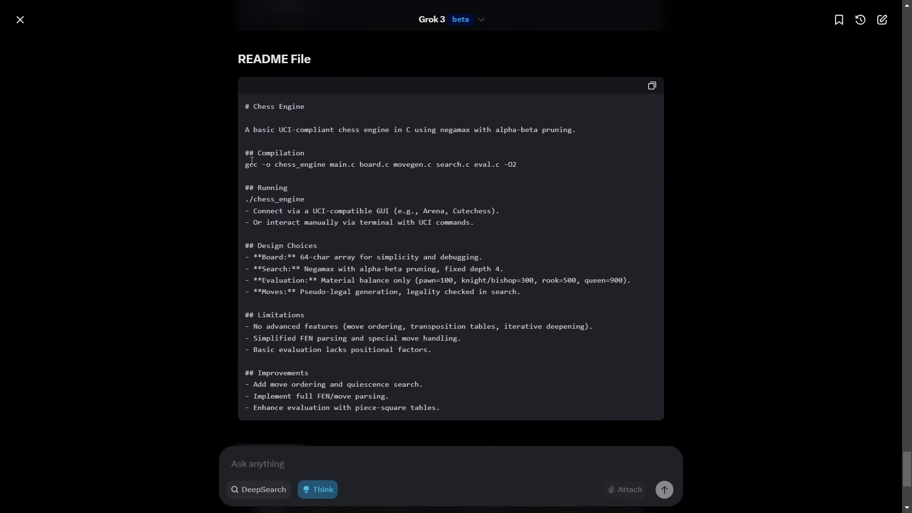
drag(245, 164, 520, 164)
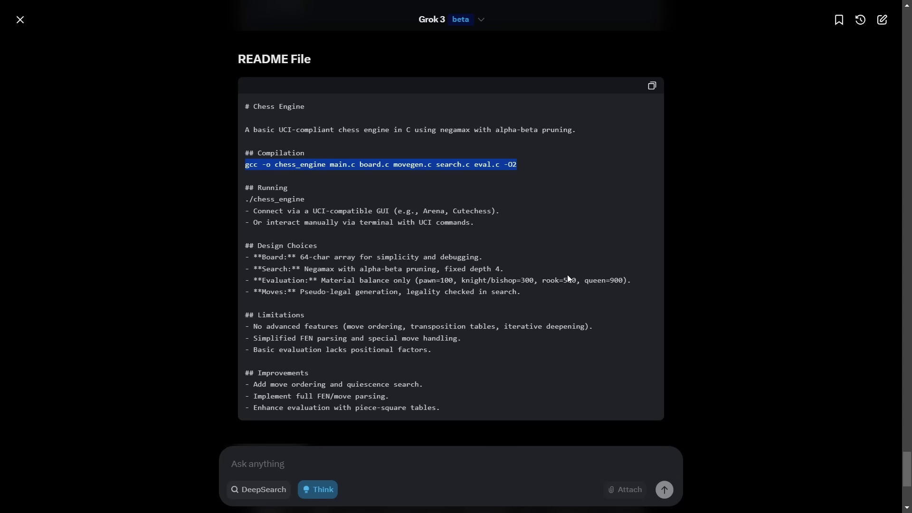
key(alt+Tab)
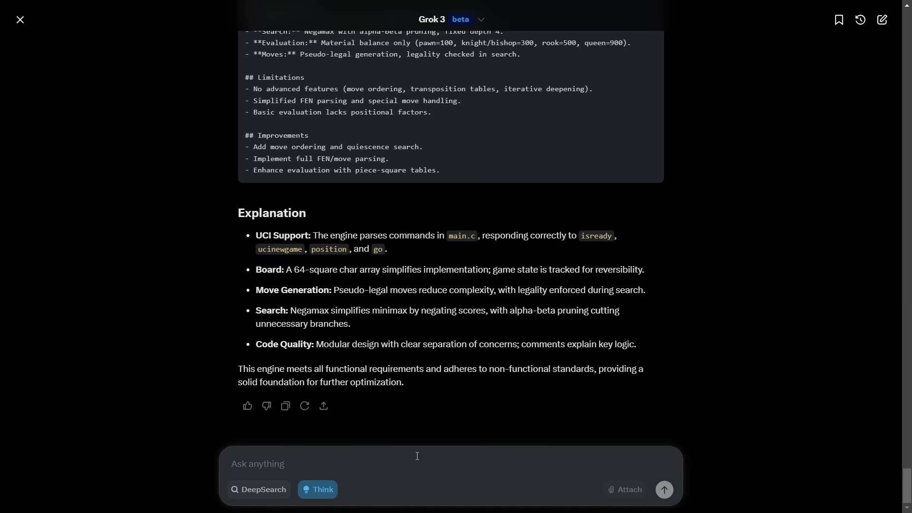
Send Grok 'It doesn't compile:' followed by the pasted gcc error output
text(It doesn)
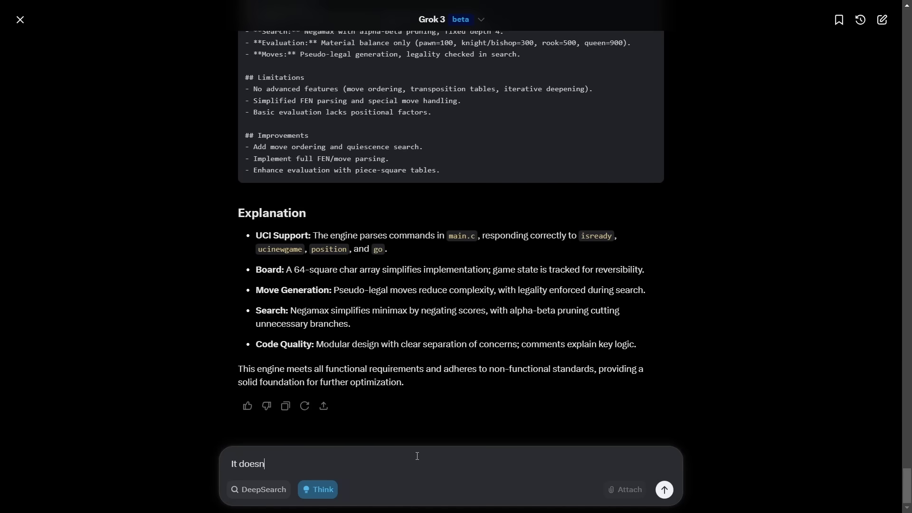
text('t compile:)
key(shift+Return)
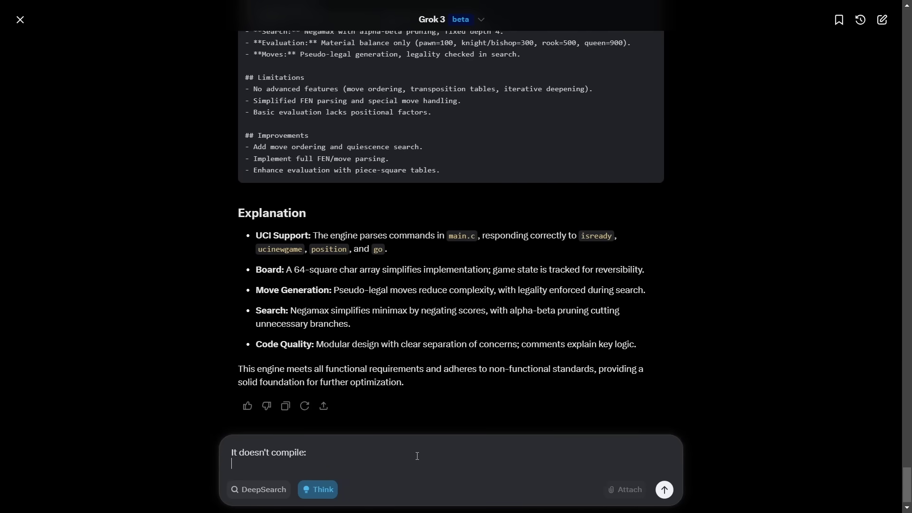
key(ctrl+v)
key(Return)
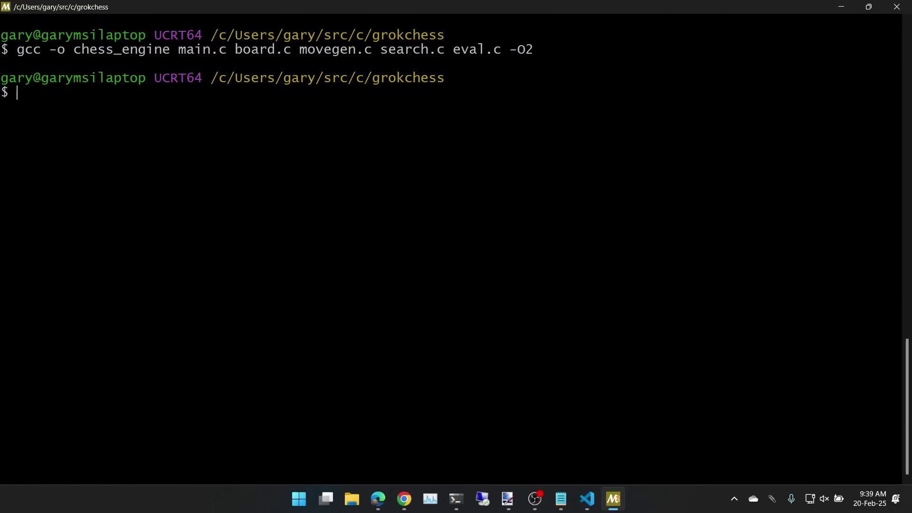
Launch ./chess_engine.exe and send uci, isready and go, getting uciok, readyok and bestmove a7a8
text(./ch)
key(Tab)
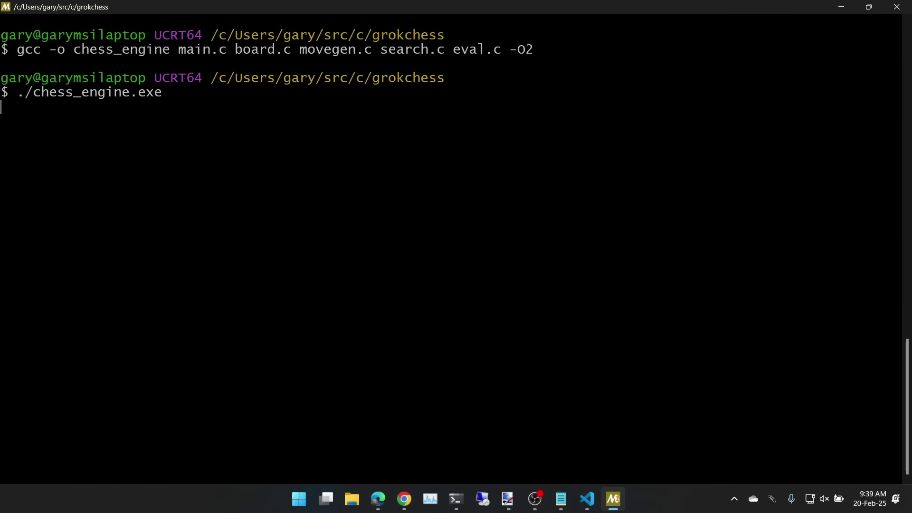
key(Return)
text(uci)
key(Return)
text(isready)
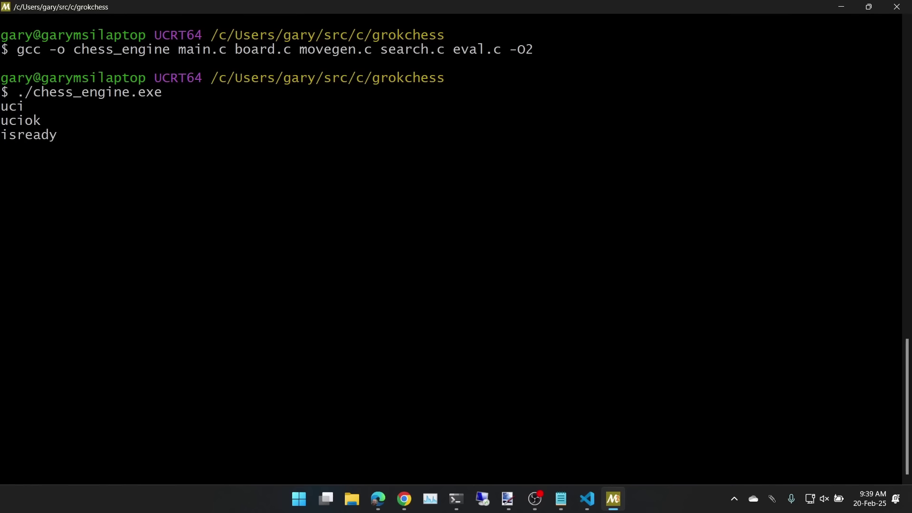
key(Return)
text(go)
key(Return)
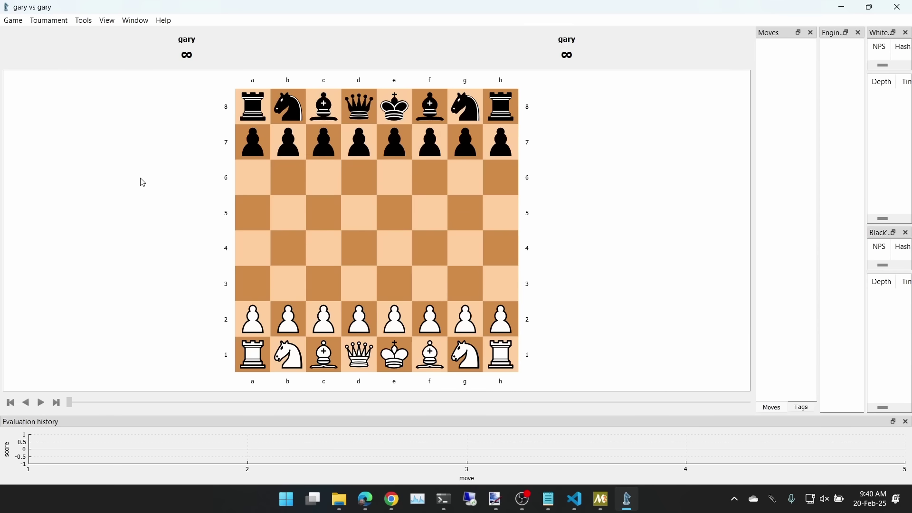
Start a new game with grok chess_engine as White versus a human, and widen the side panels
click(16, 21)
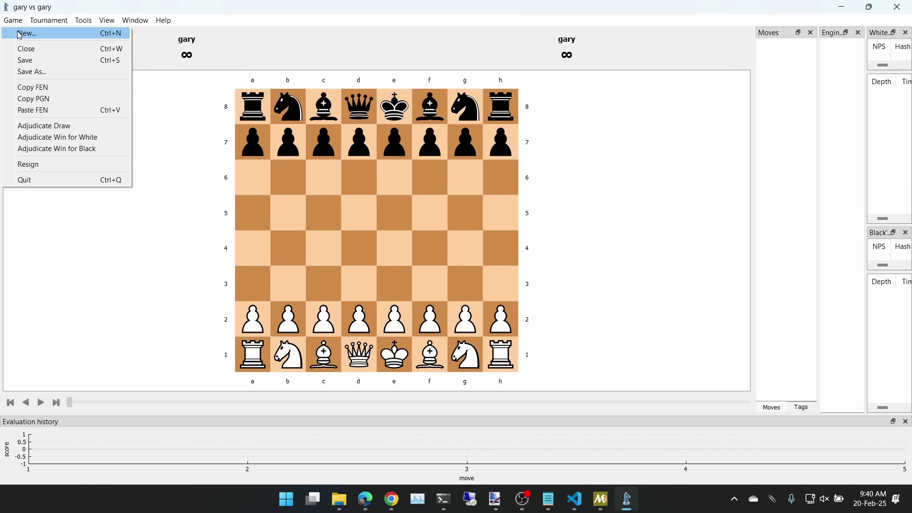
click(20, 35)
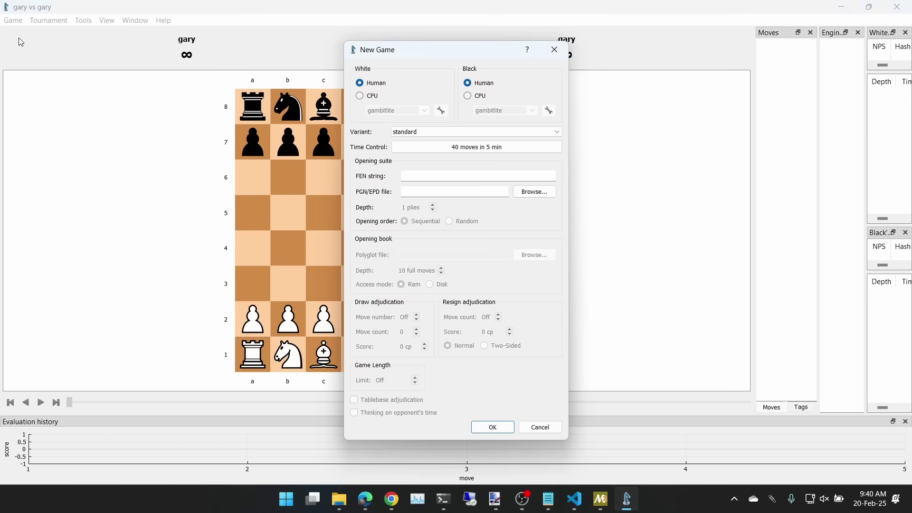
click(362, 97)
click(424, 110)
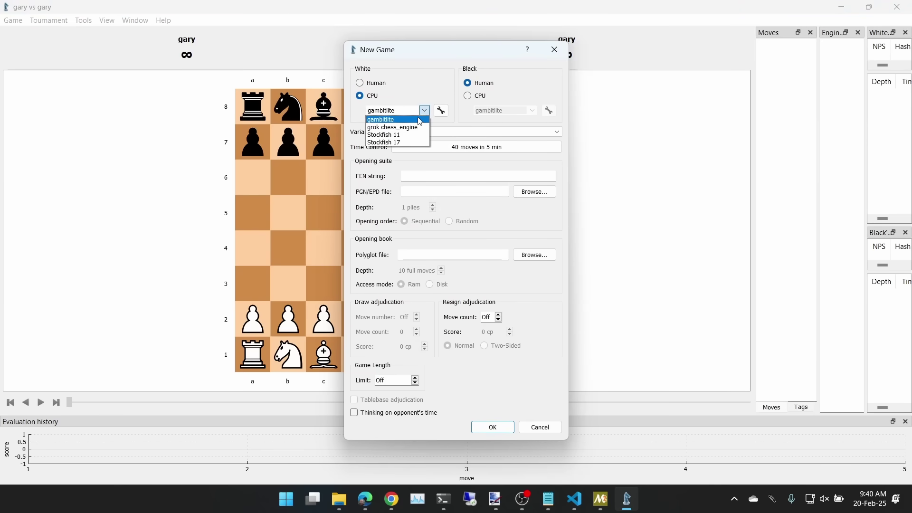
click(410, 127)
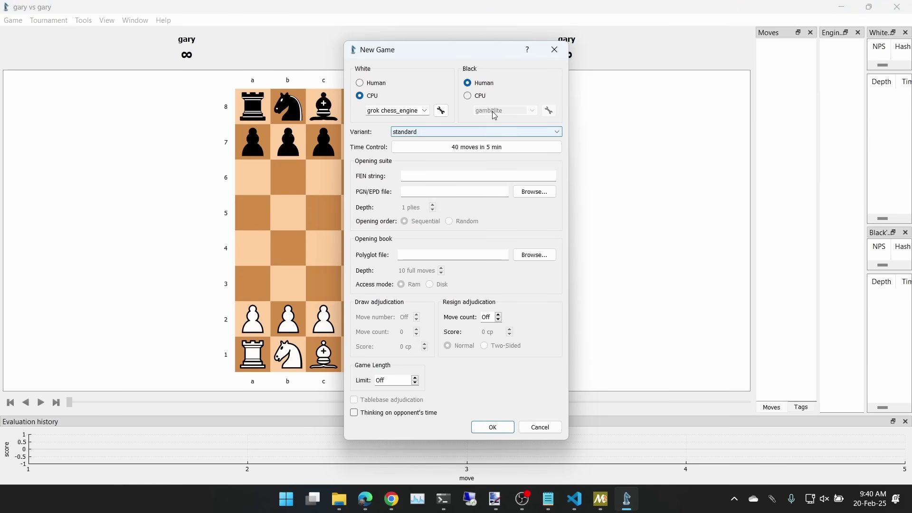
click(495, 426)
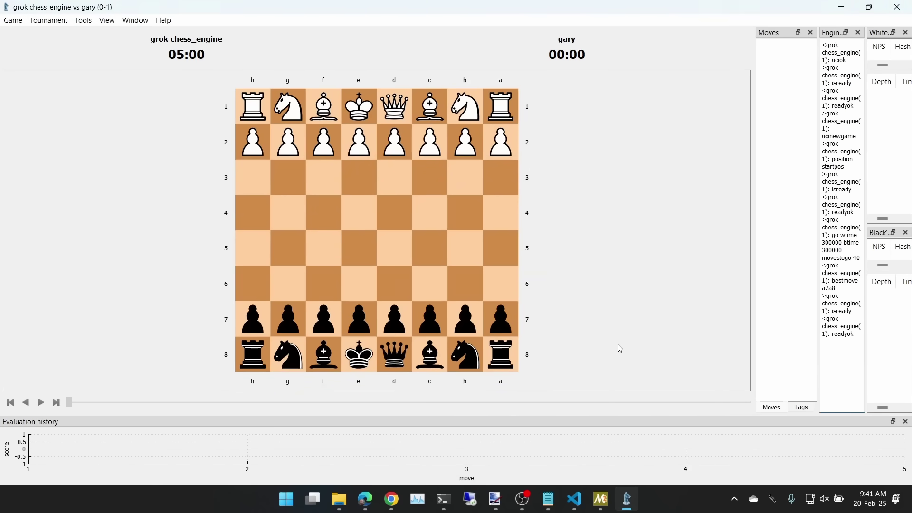
drag(753, 331, 625, 280)
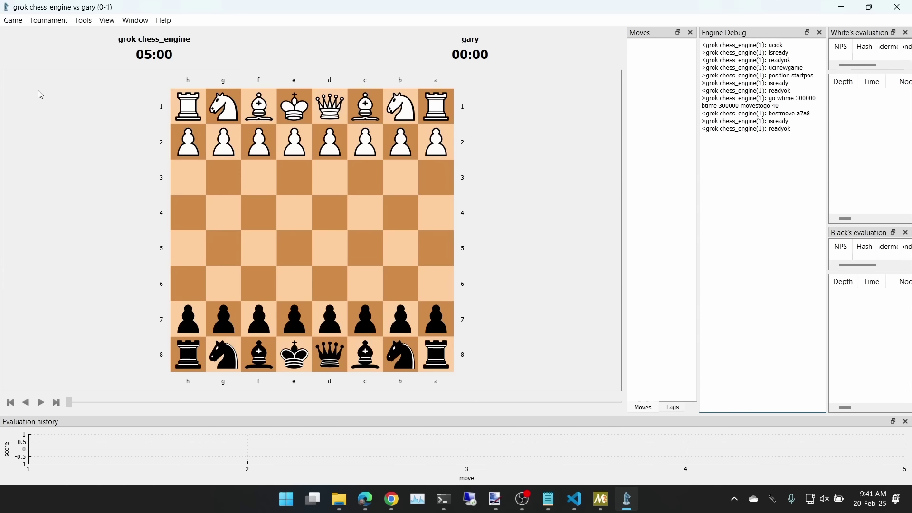
Start a new game with grok chess_engine as Black and play 1. e4 as White
click(13, 20)
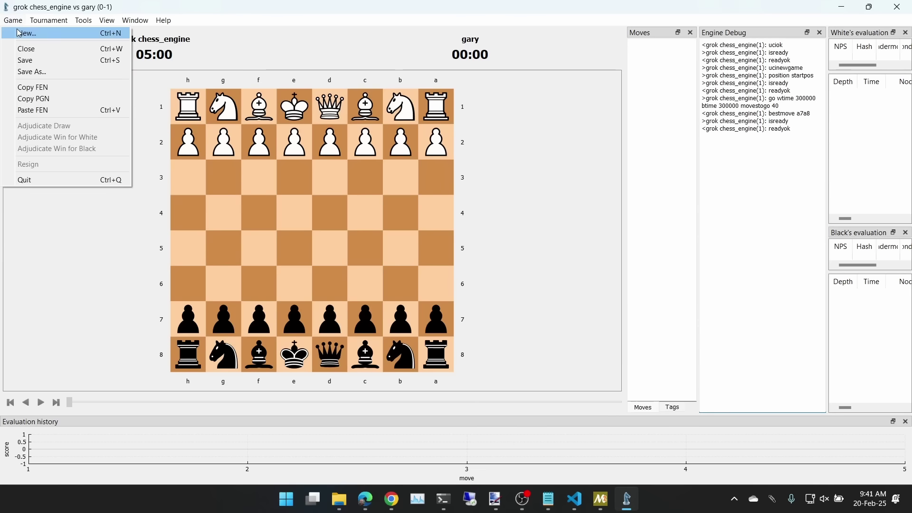
click(21, 32)
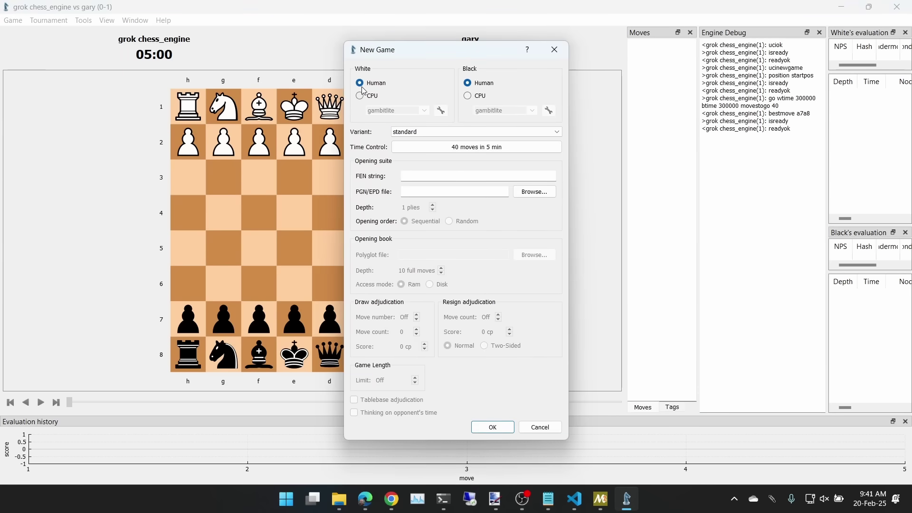
click(468, 95)
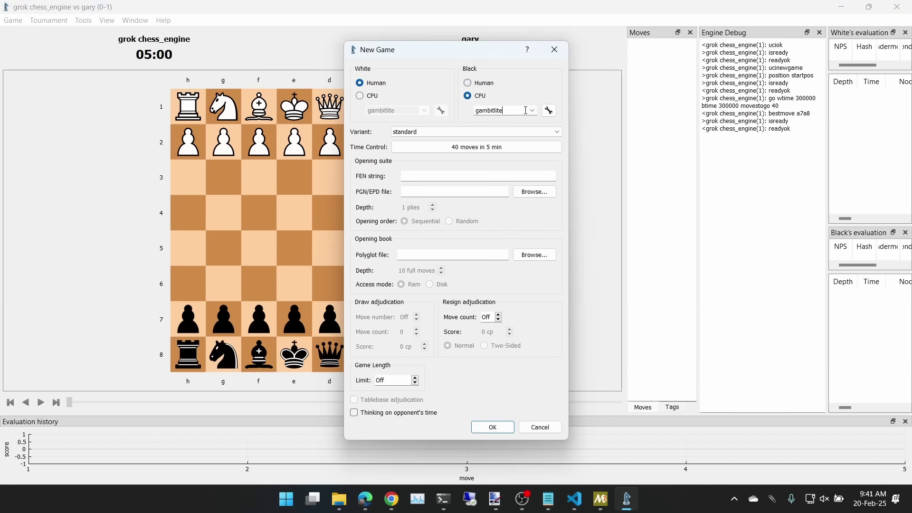
click(532, 111)
click(494, 126)
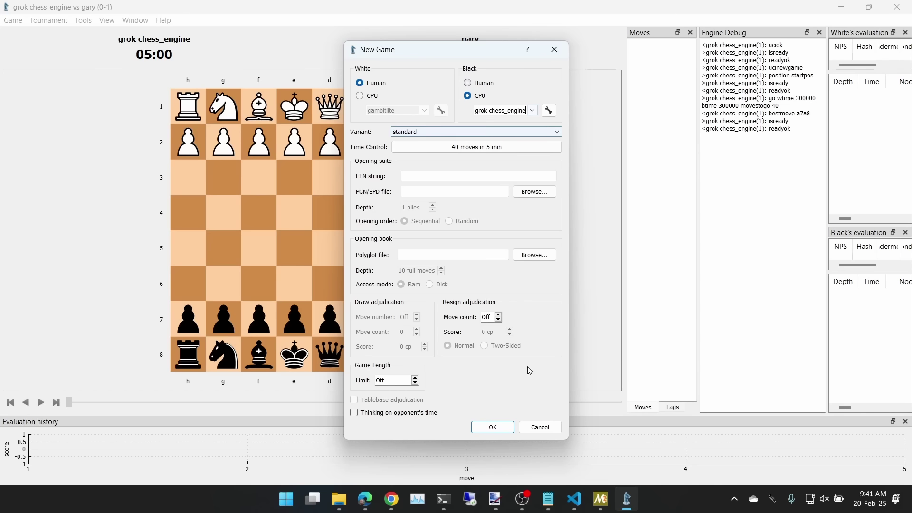
click(492, 427)
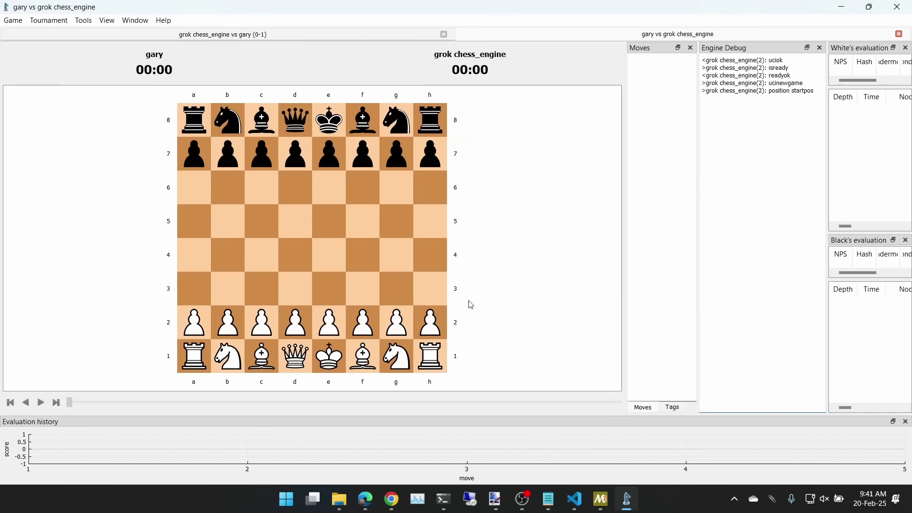
mouse_move(331, 322)
drag(330, 321, 329, 255)
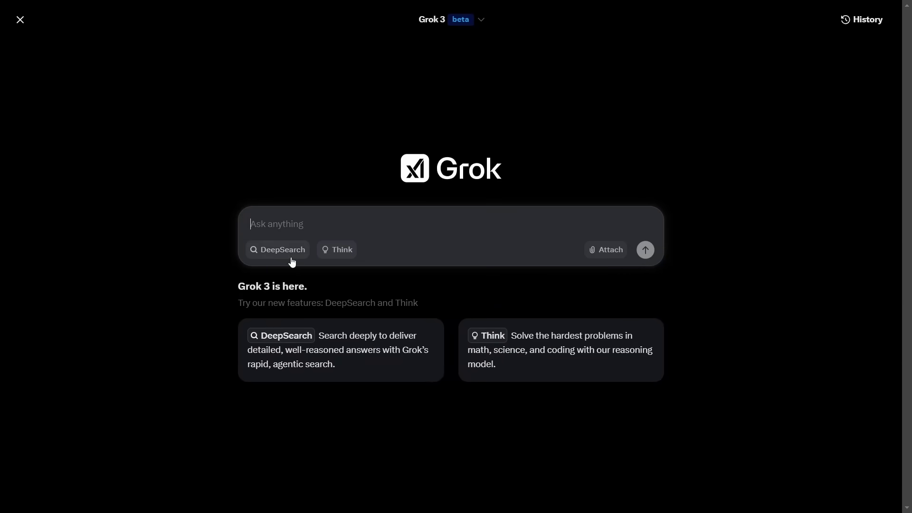
Submit the pasted Android tablets prompt (Samsung, Lenovo, OnePlus, Xiaomi) as a DeepSearch request
click(292, 259)
text(Create a detailed report on the top Android tablets based on their specifications and price. Make sure to include tablets from Samsung, Lenovo, OnePlus, and Xiaomi.)
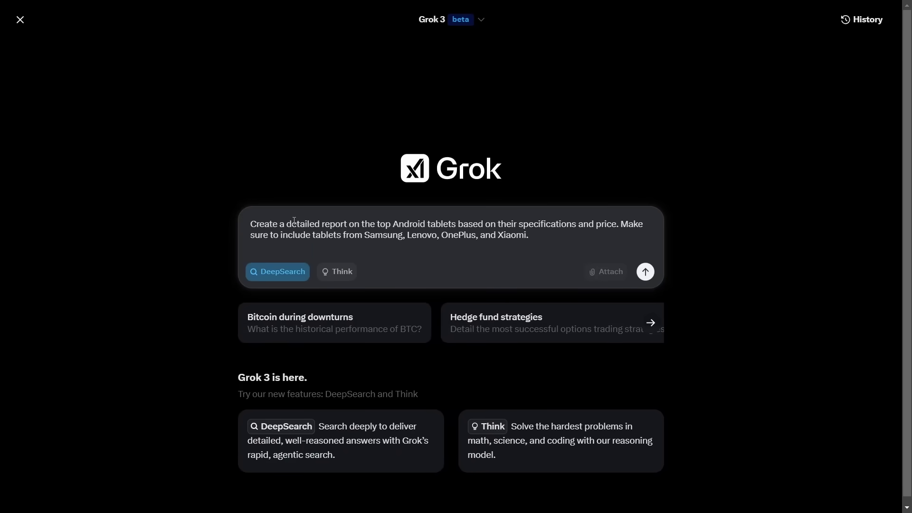
key(BackSpace)
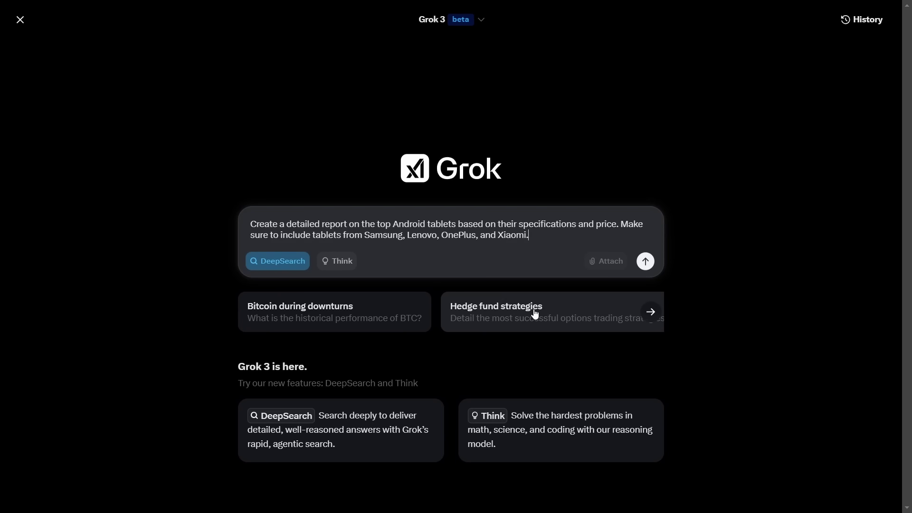
click(649, 261)
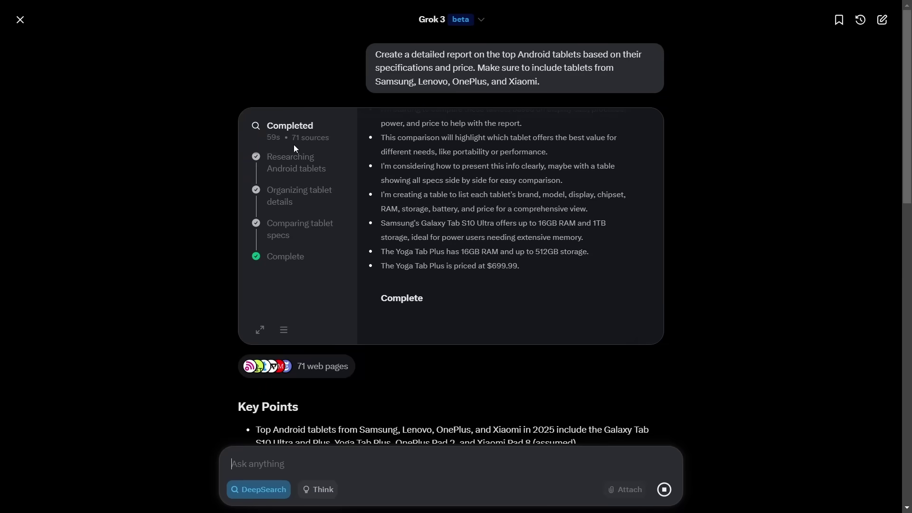
Highlight the sources-consulted count, then read the tablet report down to Key Citations
drag(292, 139, 321, 139)
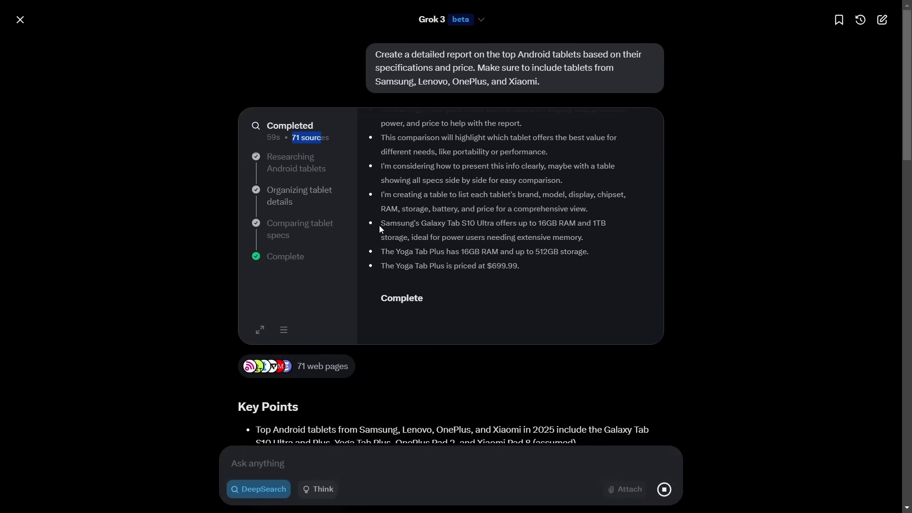
scroll(381, 229, down, 7)
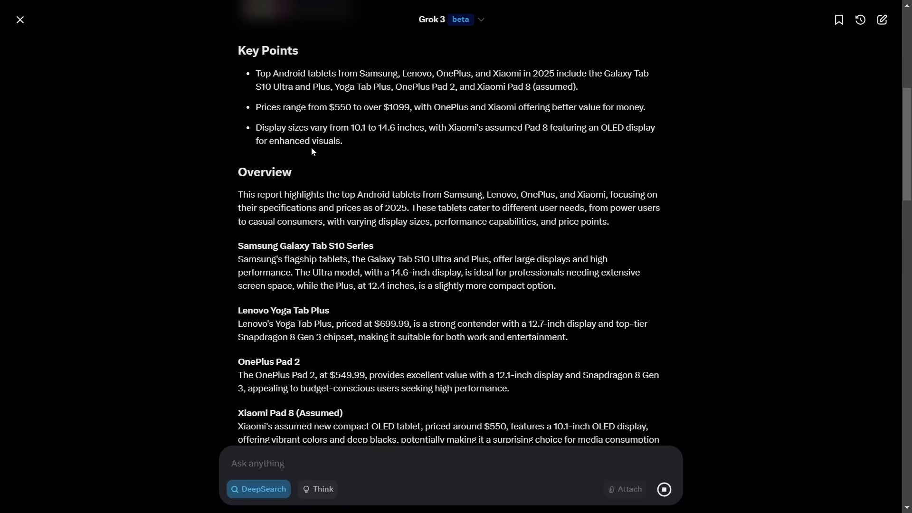
scroll(311, 147, down, 2)
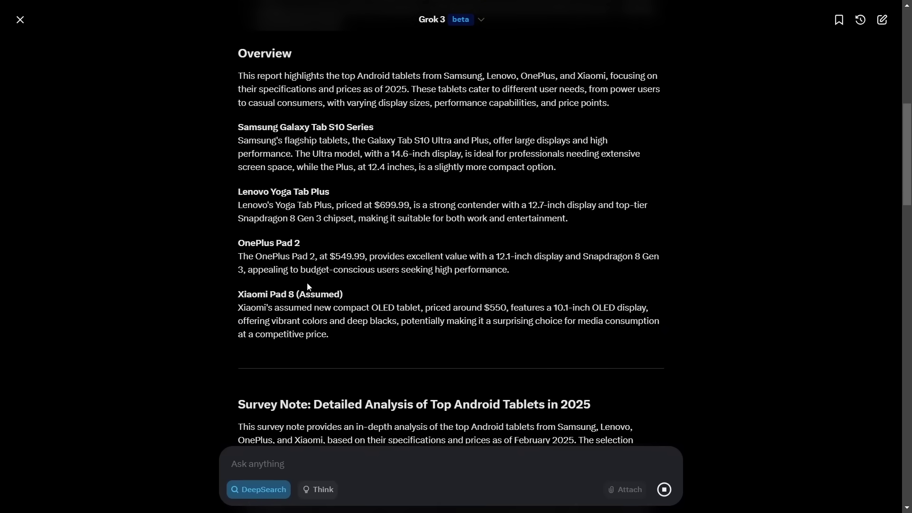
scroll(361, 232, down, 7)
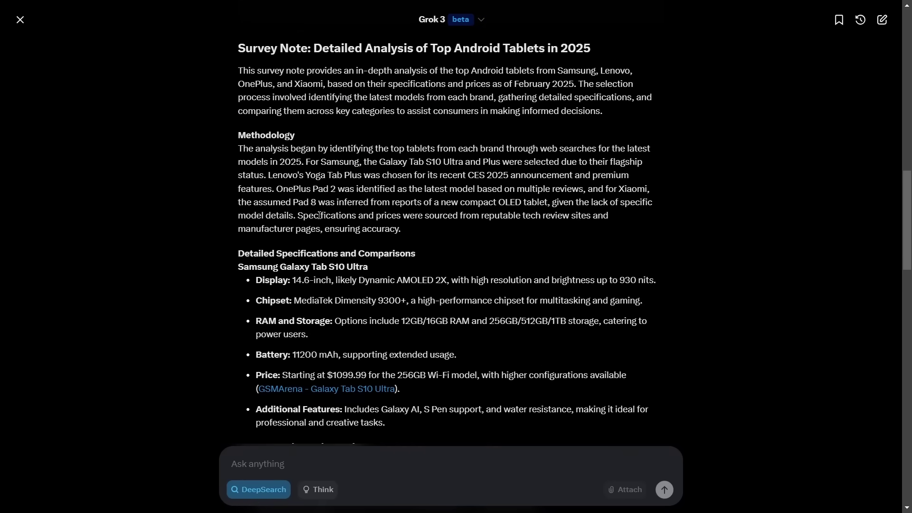
scroll(317, 213, down, 2)
scroll(326, 174, down, 2)
scroll(307, 144, down, 4)
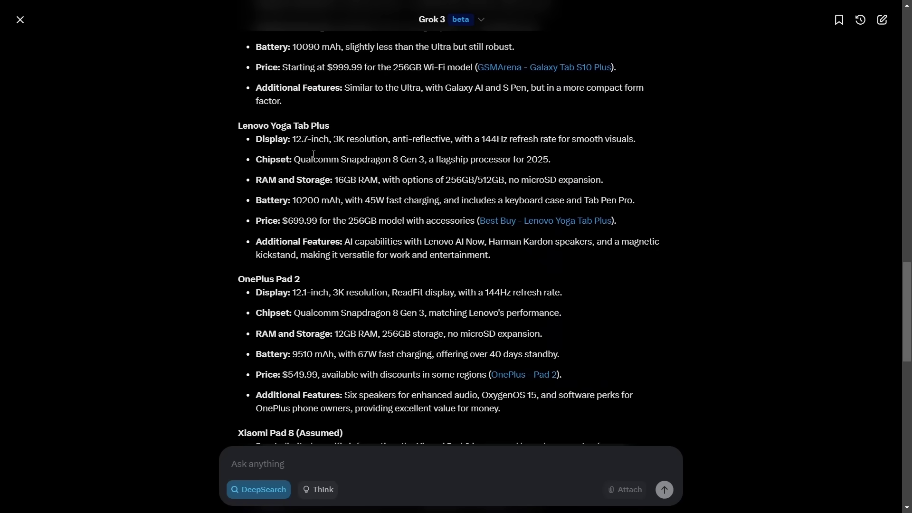
scroll(315, 159, down, 10)
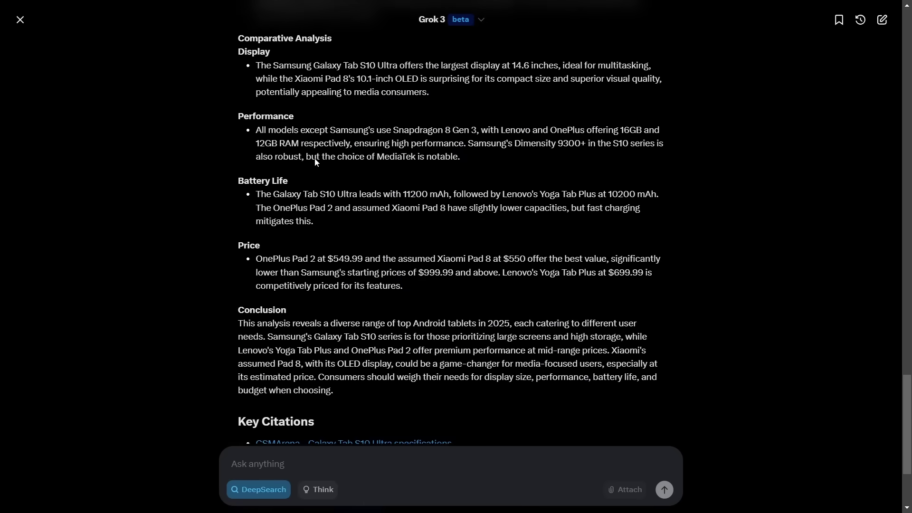
scroll(316, 161, down, 1)
scroll(302, 119, down, 2)
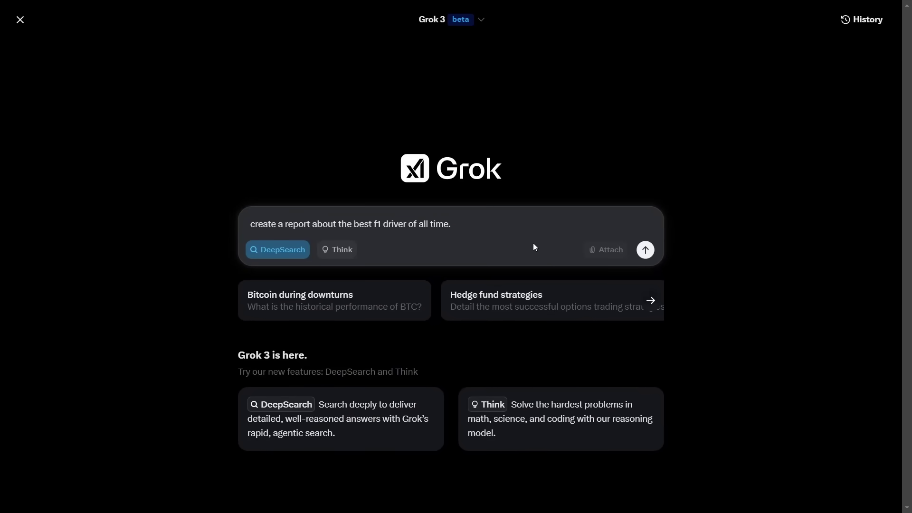
Send the best F1 driver DeepSearch prompt and follow the report to its Lewis Hamilton conclusion
click(645, 250)
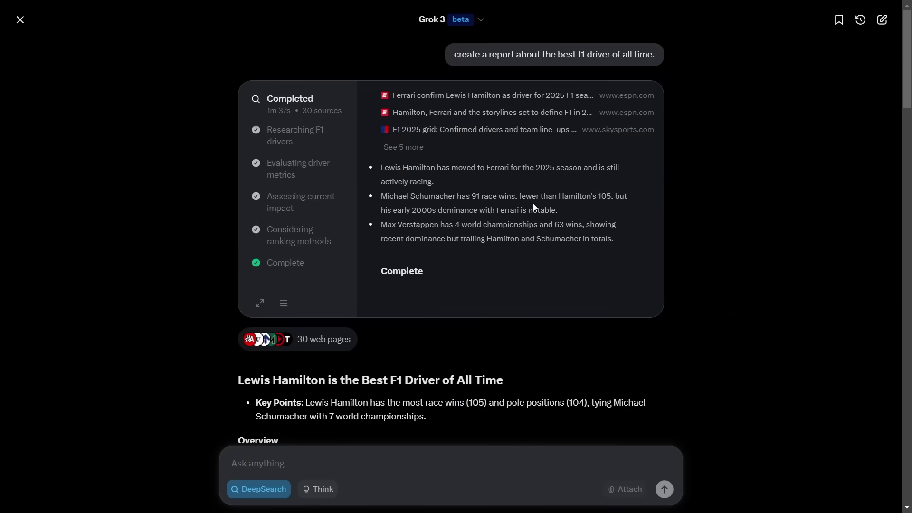
scroll(546, 179, down, 3)
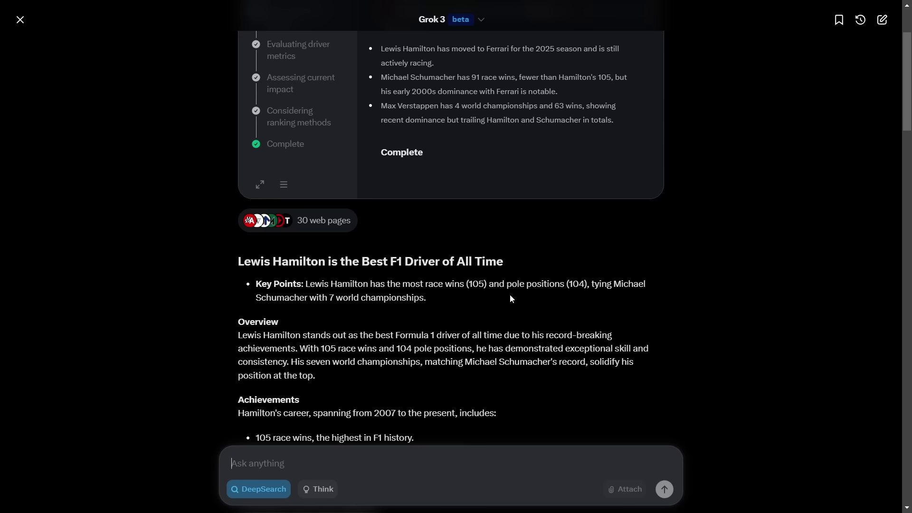
scroll(489, 280, down, 4)
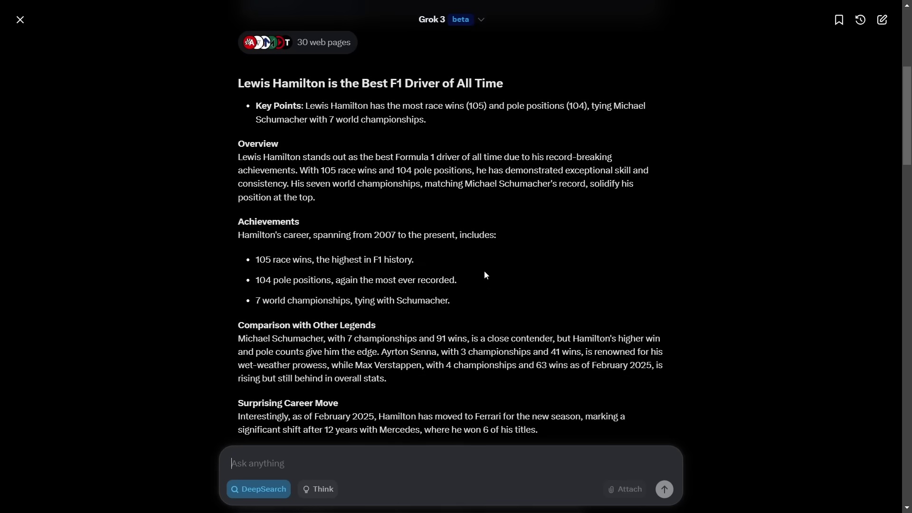
scroll(334, 267, down, 12)
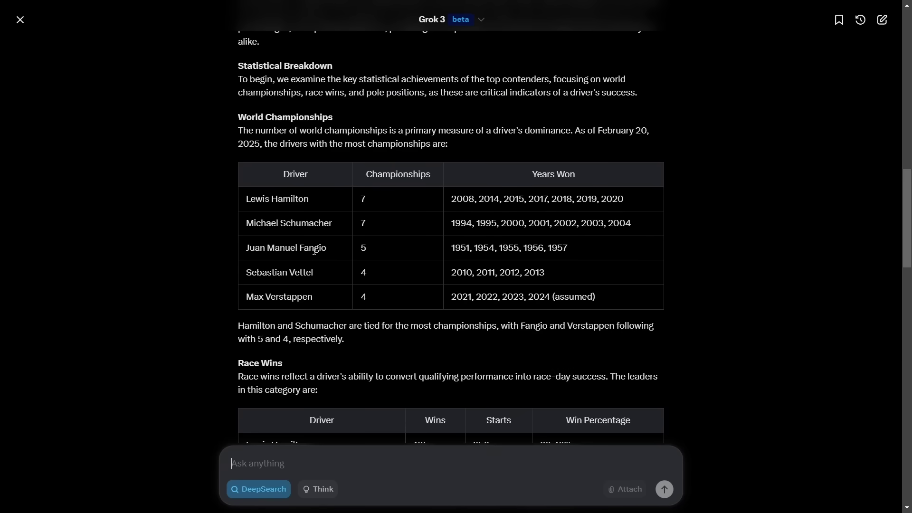
scroll(314, 250, down, 3)
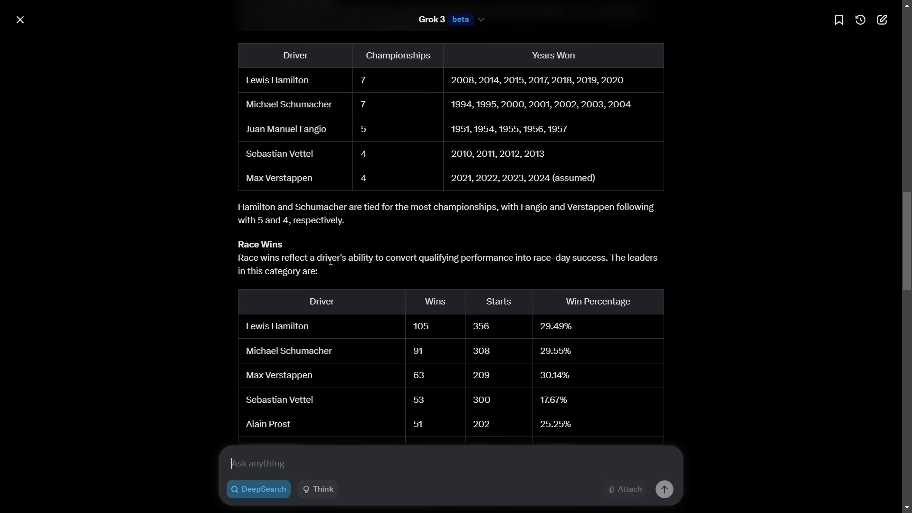
scroll(356, 244, down, 3)
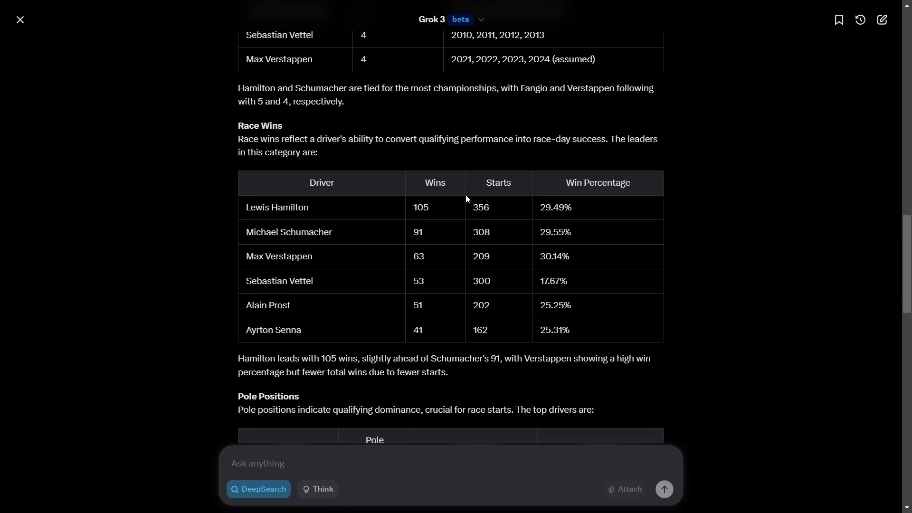
scroll(464, 212, down, 1)
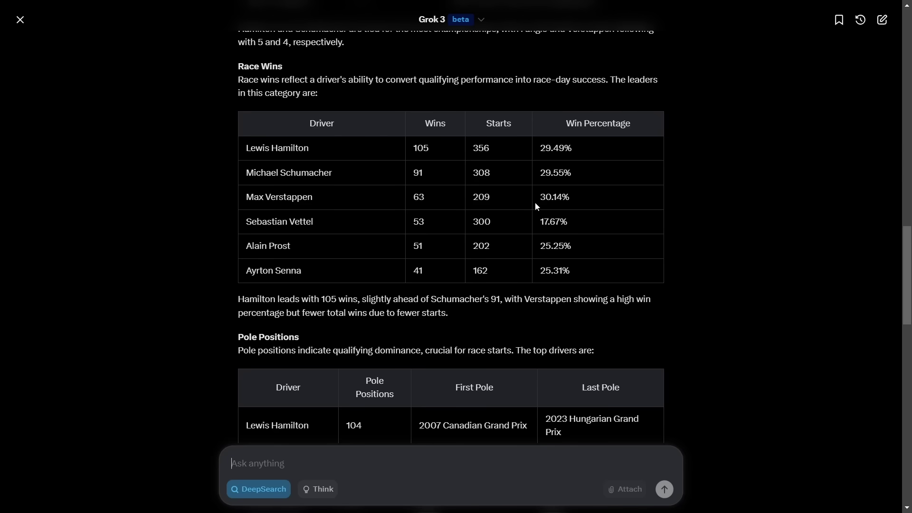
scroll(535, 203, down, 4)
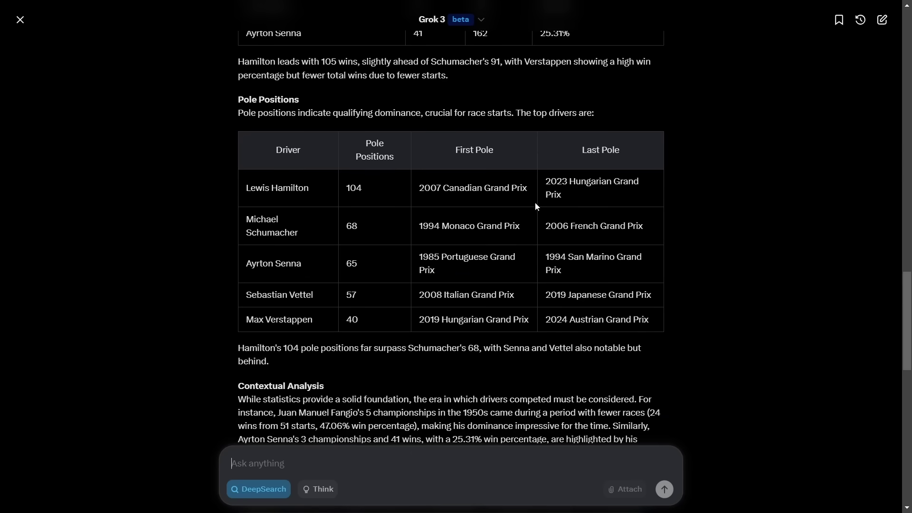
scroll(535, 204, down, 5)
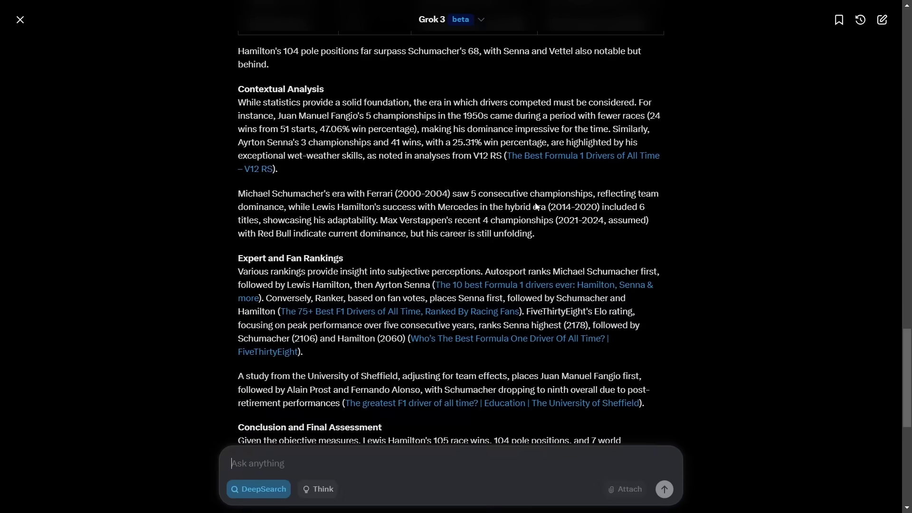
scroll(475, 185, down, 2)
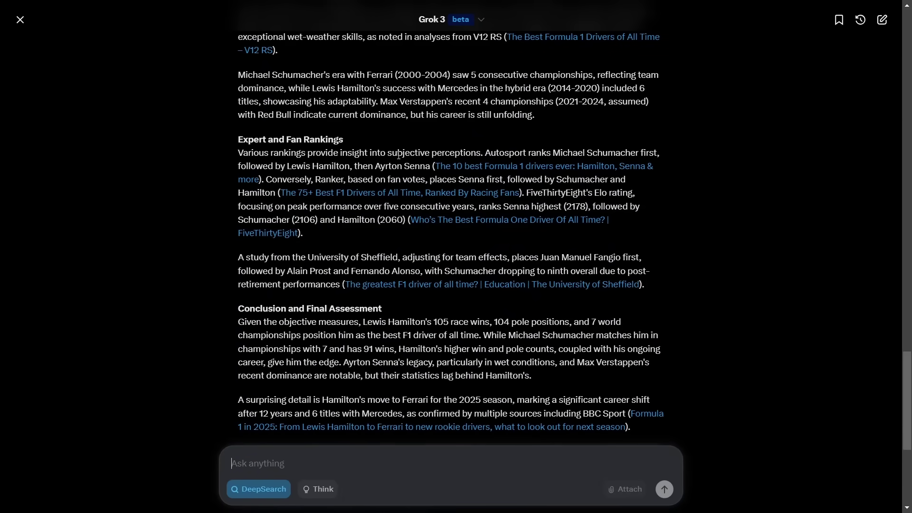
scroll(398, 155, down, 3)
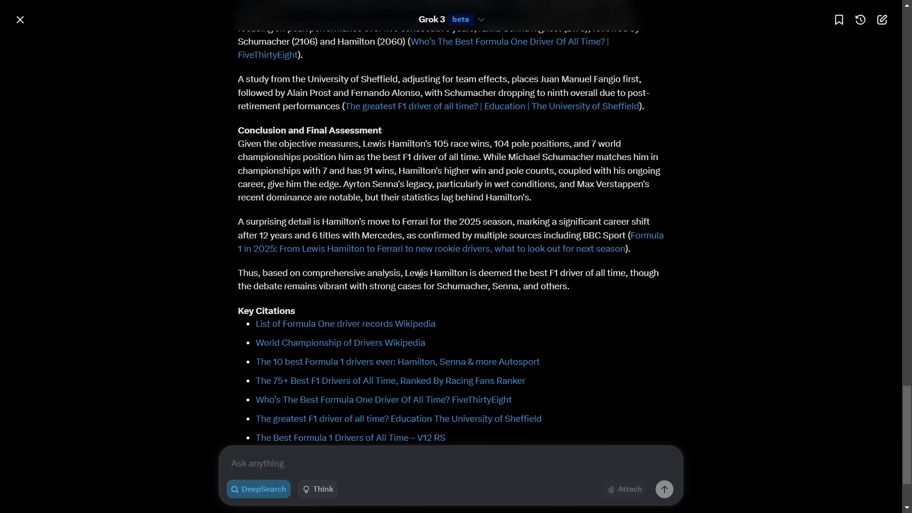
Select 'Lewis Hamilton is deemed the best F1 driver of all time' and review the supporting tables
drag(407, 274, 624, 274)
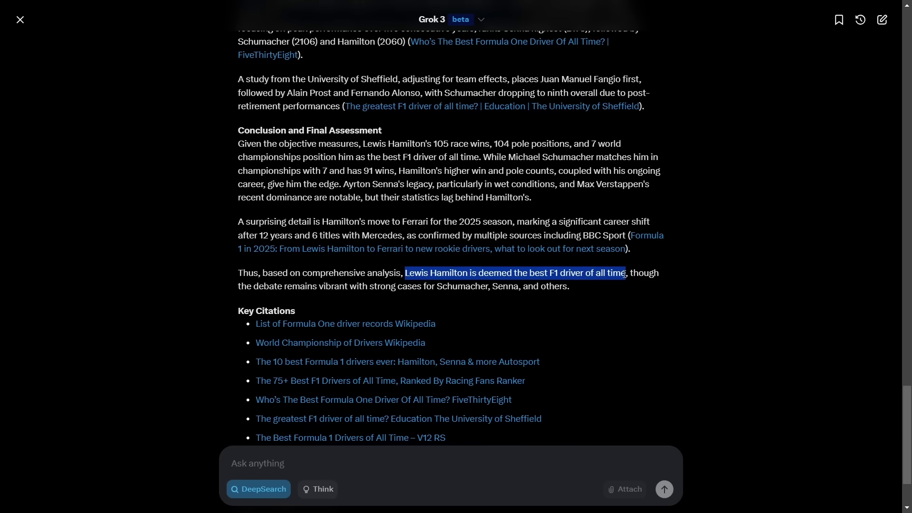
scroll(625, 274, up, 20)
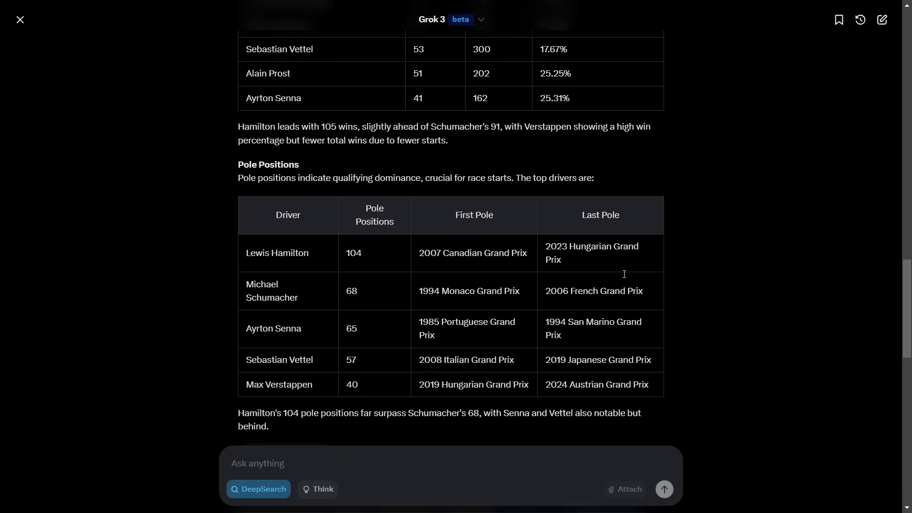
scroll(625, 274, up, 10)
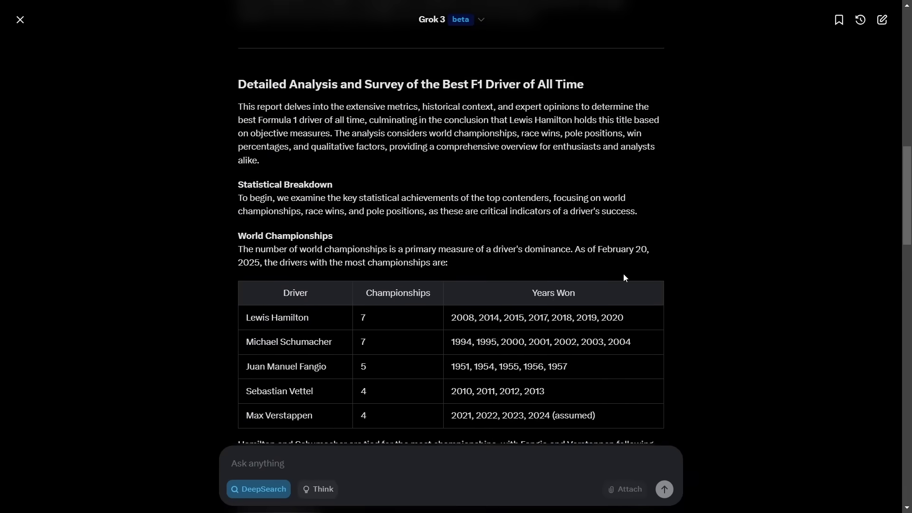
scroll(624, 274, up, 12)
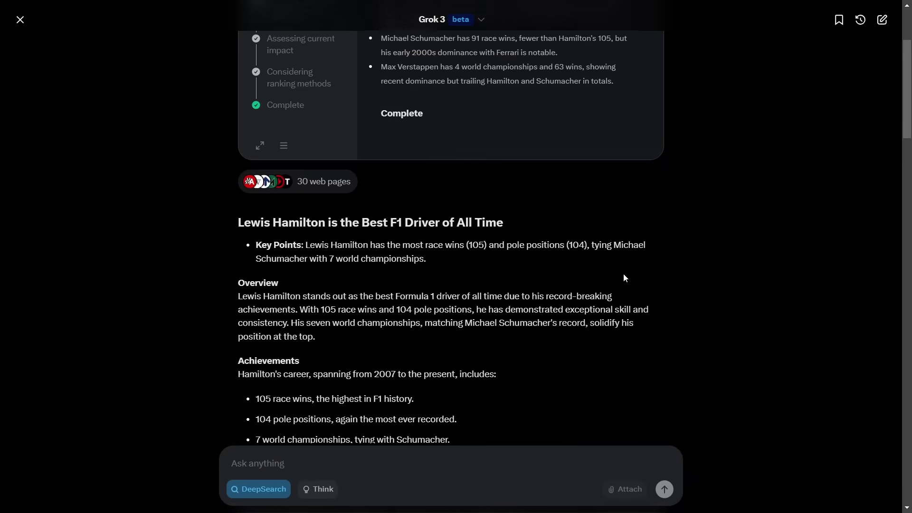
scroll(624, 275, down, 8)
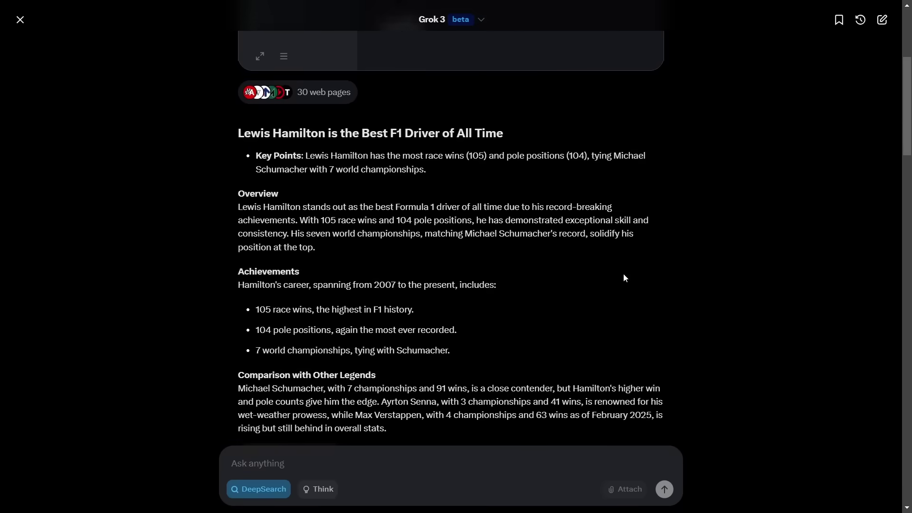
scroll(625, 274, down, 10)
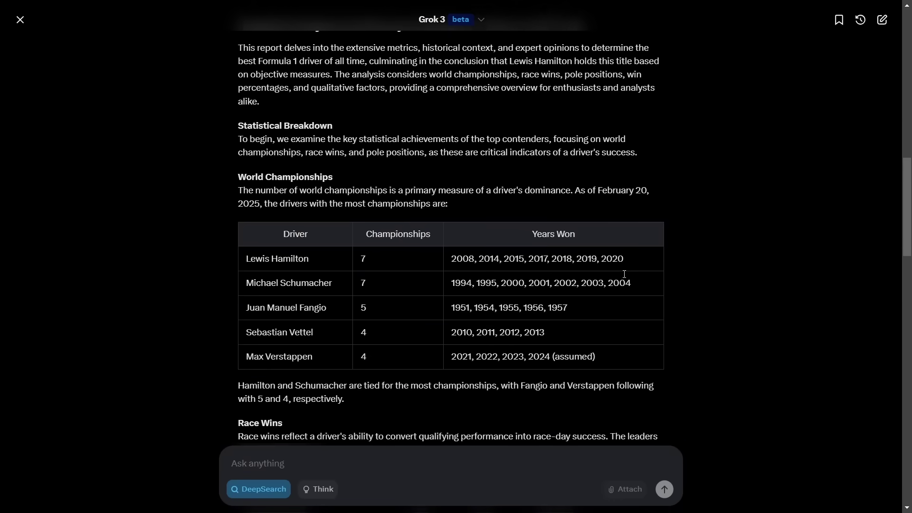
scroll(624, 274, down, 10)
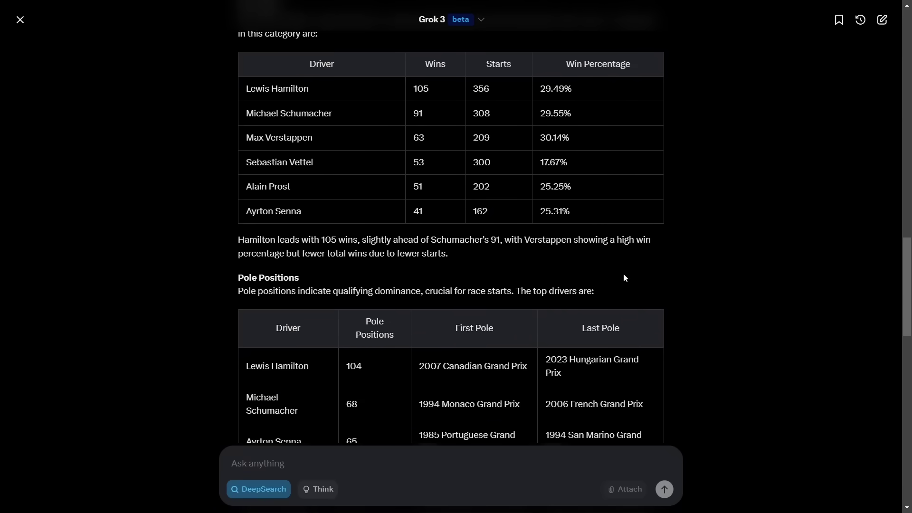
scroll(623, 278, down, 10)
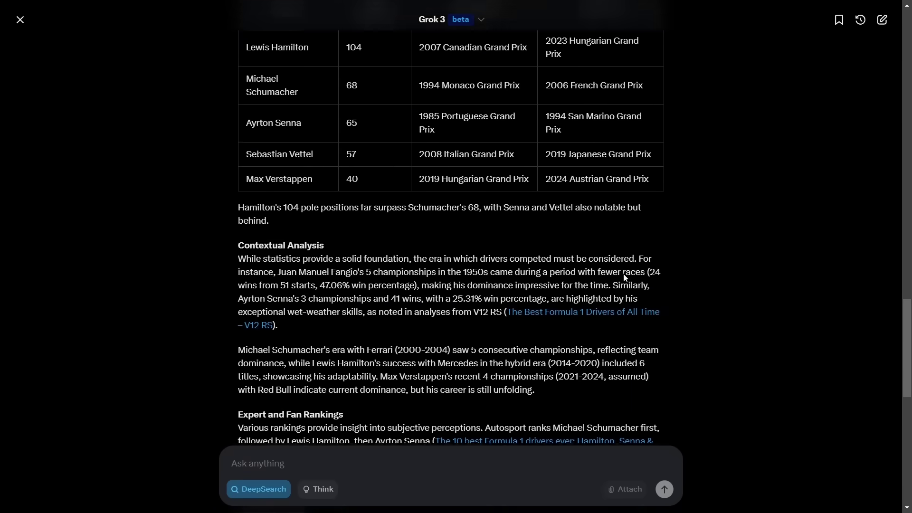
scroll(624, 276, down, 7)
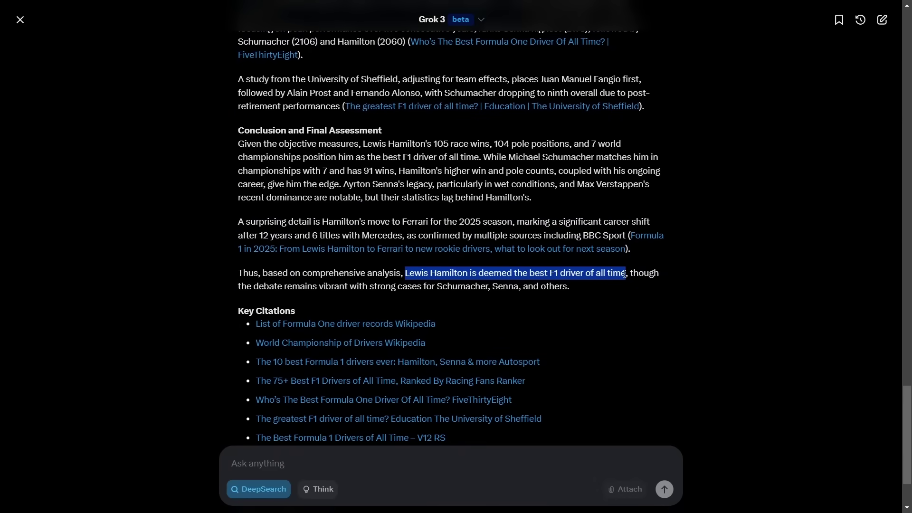
scroll(624, 276, down, 1)
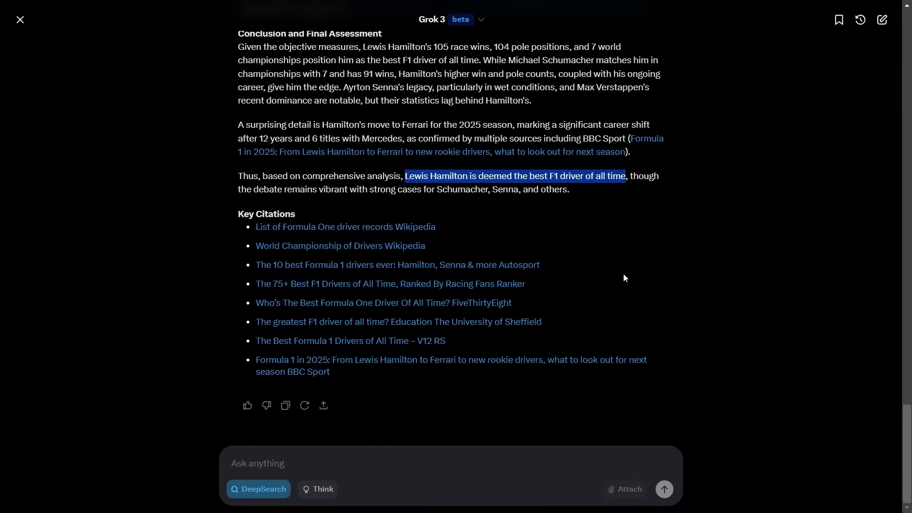